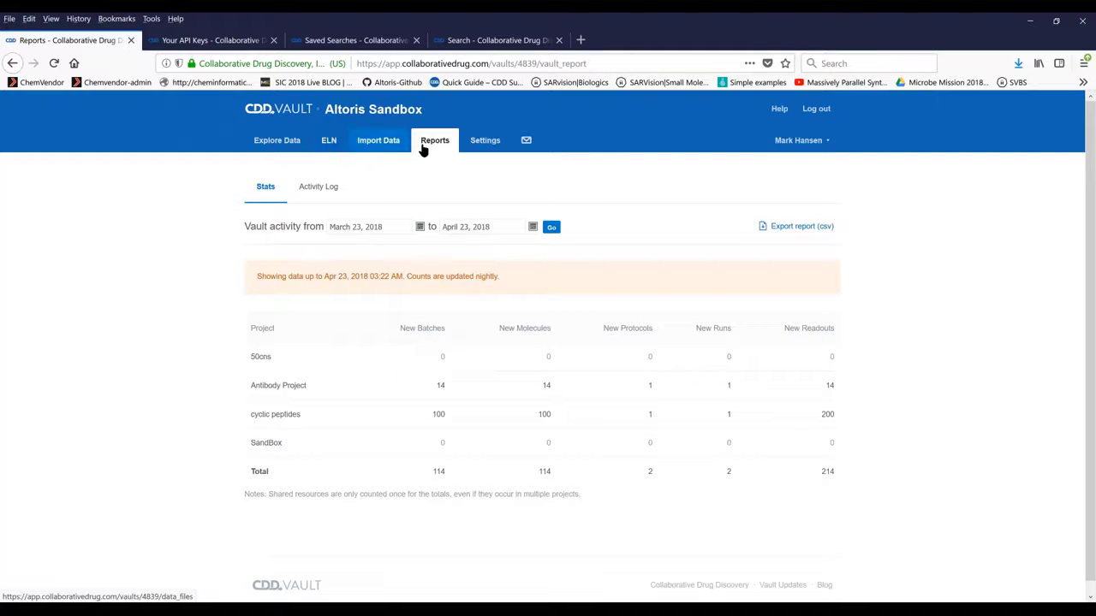
- Add a read-only API key named "Example Key" to the account settings and save it
{"action": "left_click", "coordinate": [482, 144]}
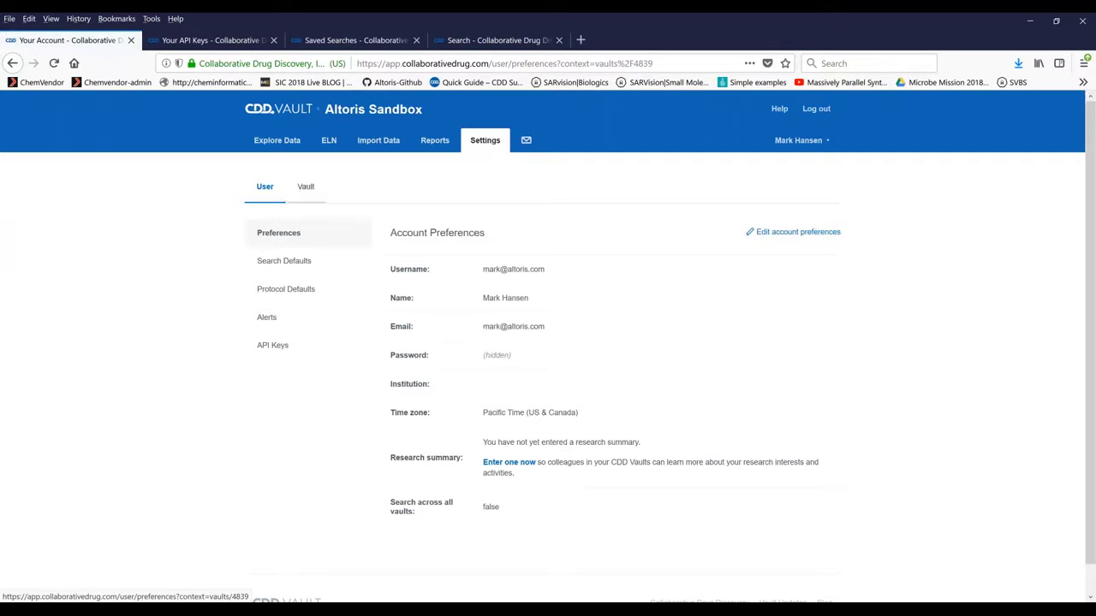
{"action": "left_click", "coordinate": [276, 346]}
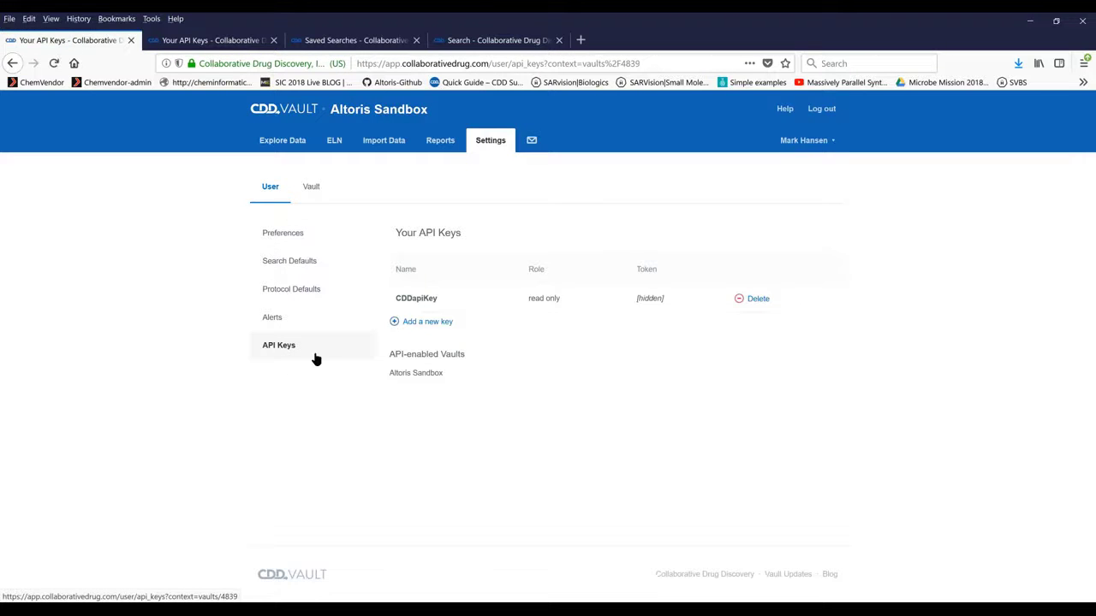
{"action": "left_click", "coordinate": [420, 322]}
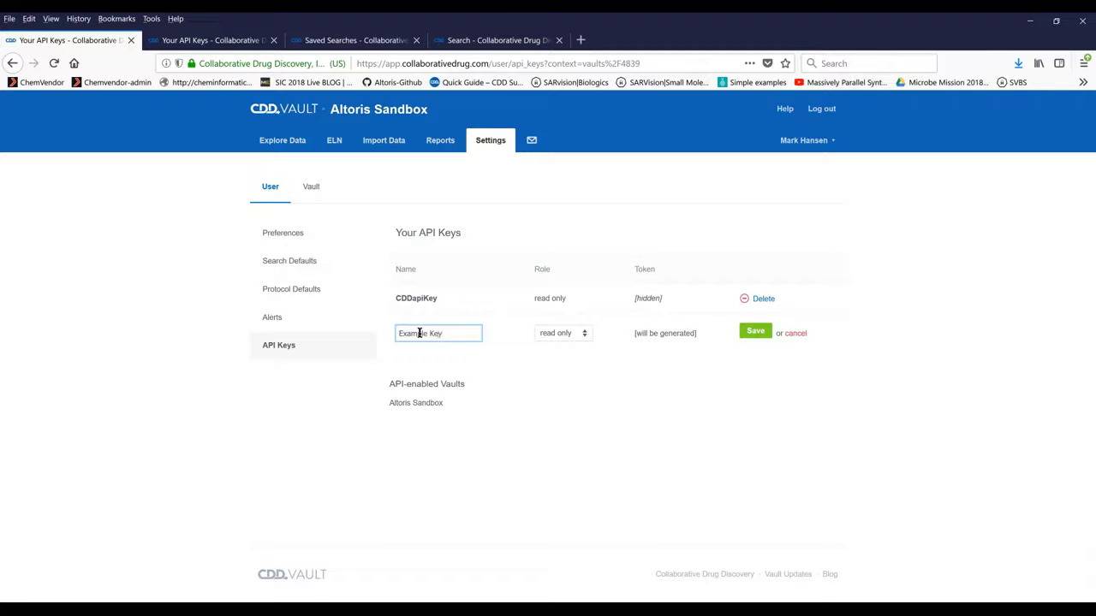
{"action": "left_click", "coordinate": [755, 332]}
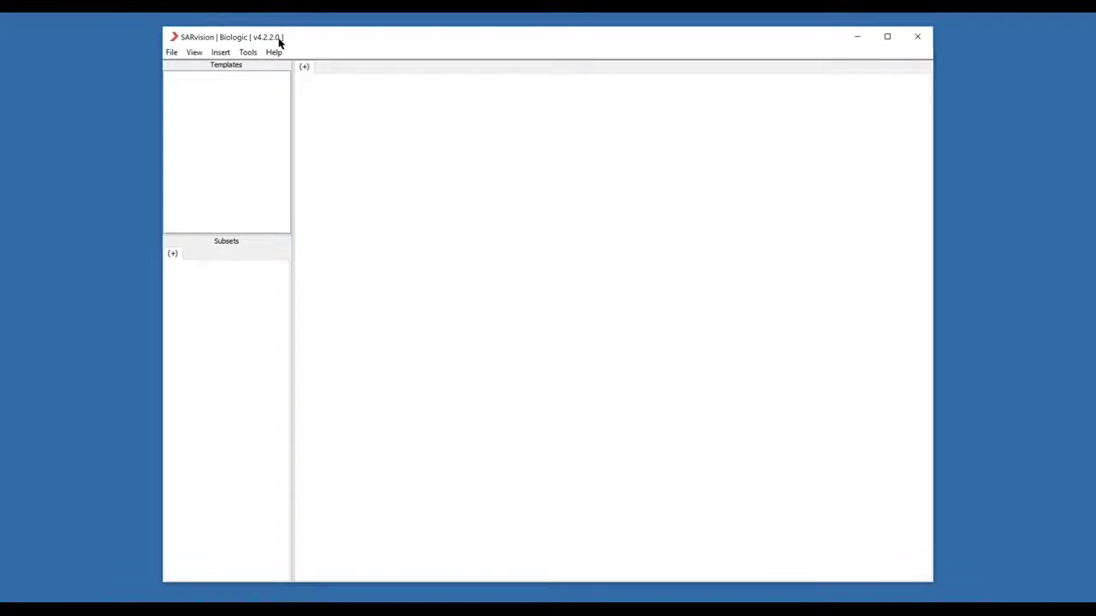
- Switch to SARvision Biologic, maximize its window and start an import from CDD Vault
{"action": "double_click", "coordinate": [279, 39]}
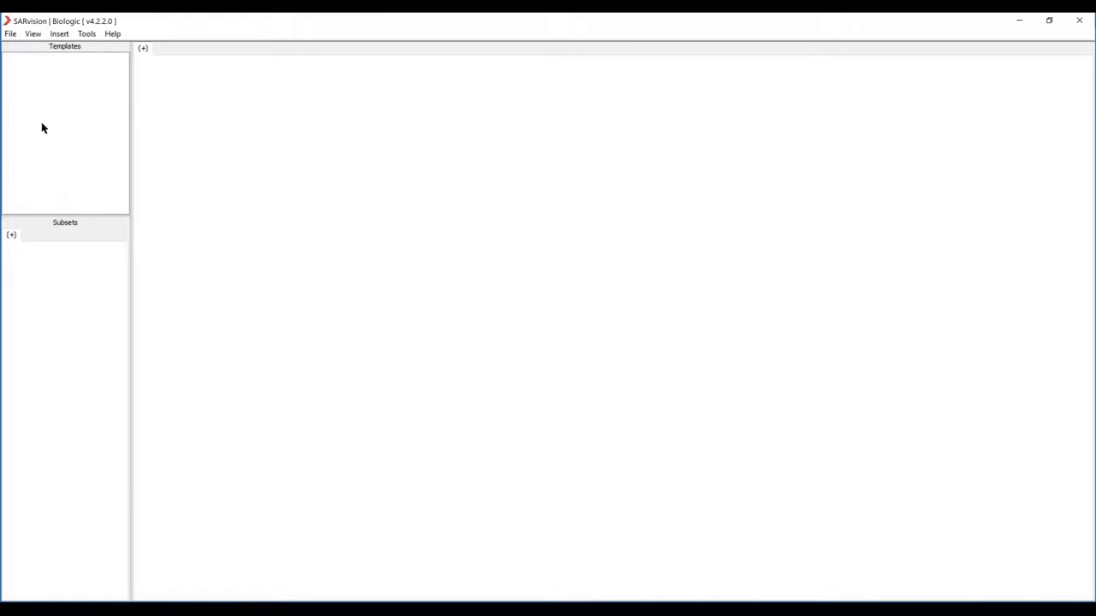
{"action": "left_click", "coordinate": [9, 34]}
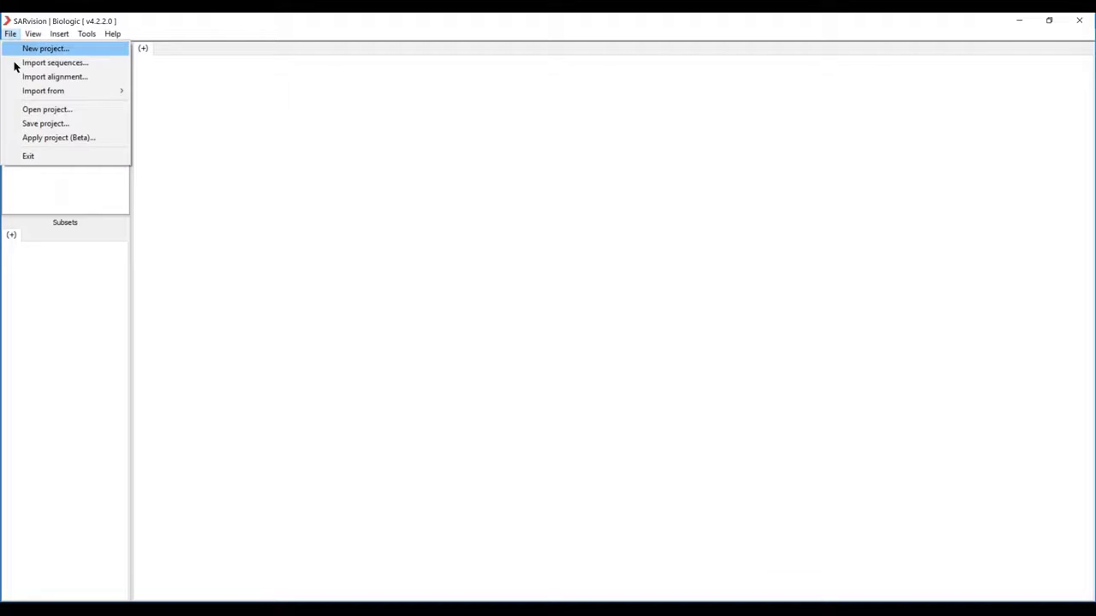
{"action": "mouse_move", "coordinate": [56, 99]}
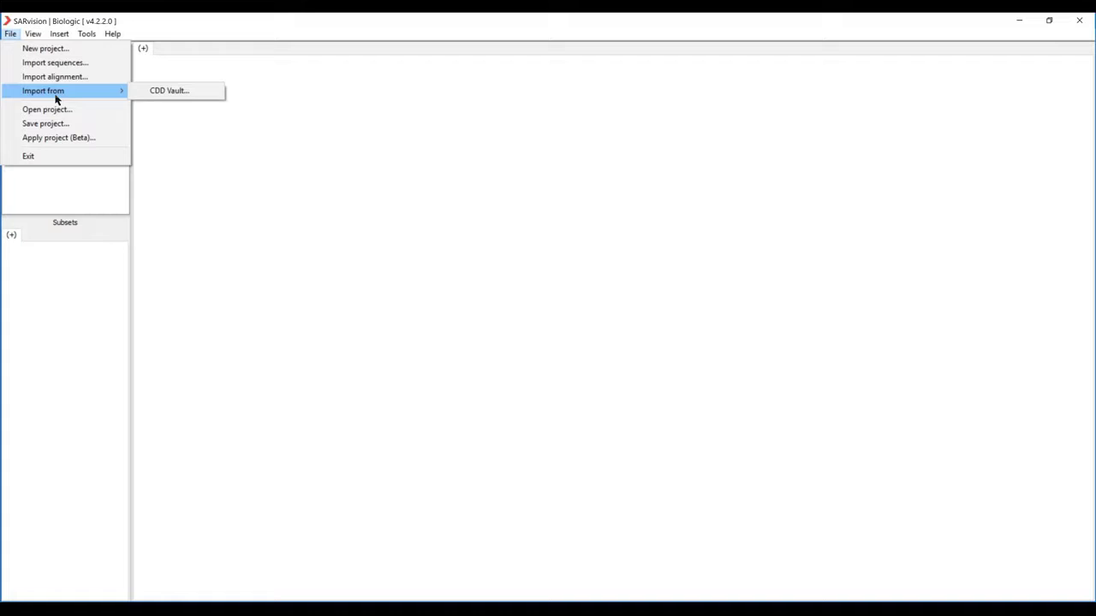
{"action": "left_click", "coordinate": [158, 92]}
- Reveal the CDD API token, hide it again, and import the Antibody Data saved search, replacing existing data
{"action": "left_click", "coordinate": [674, 209]}
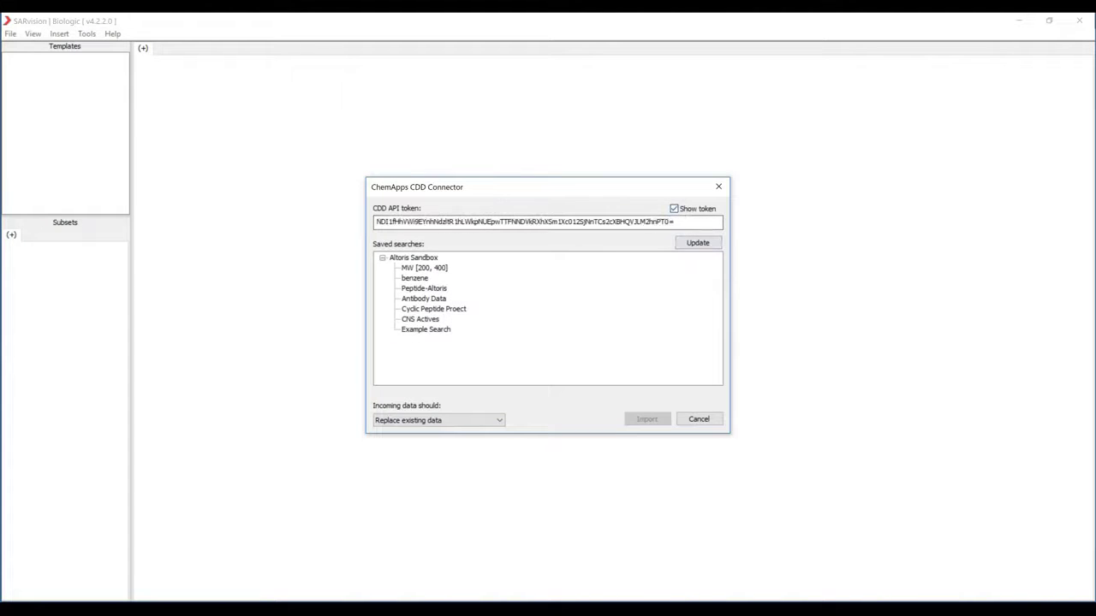
{"action": "left_click", "coordinate": [694, 222]}
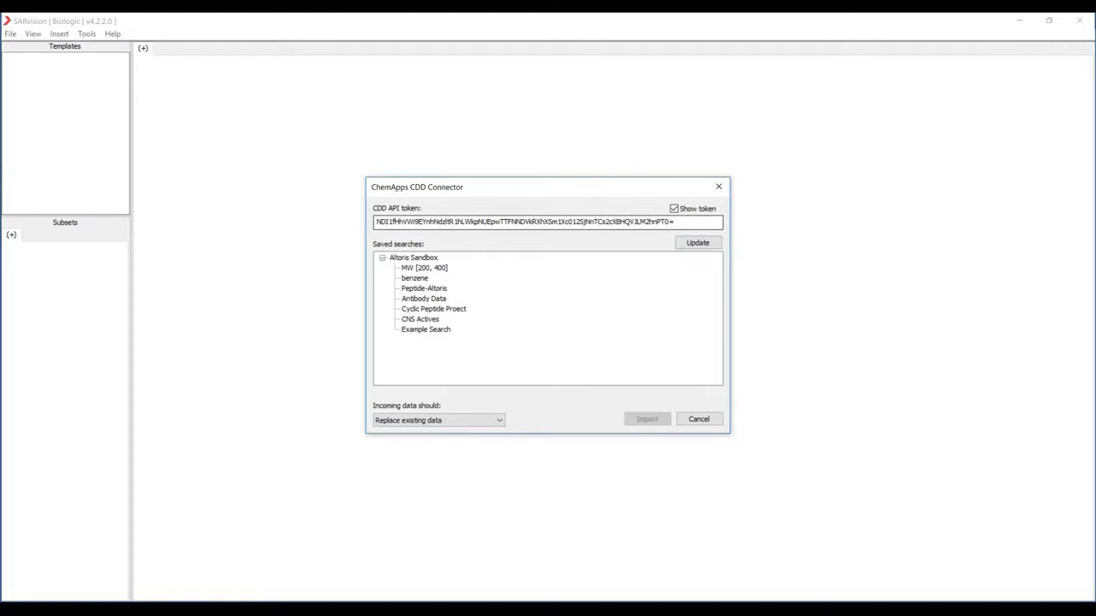
{"action": "left_click", "coordinate": [674, 210]}
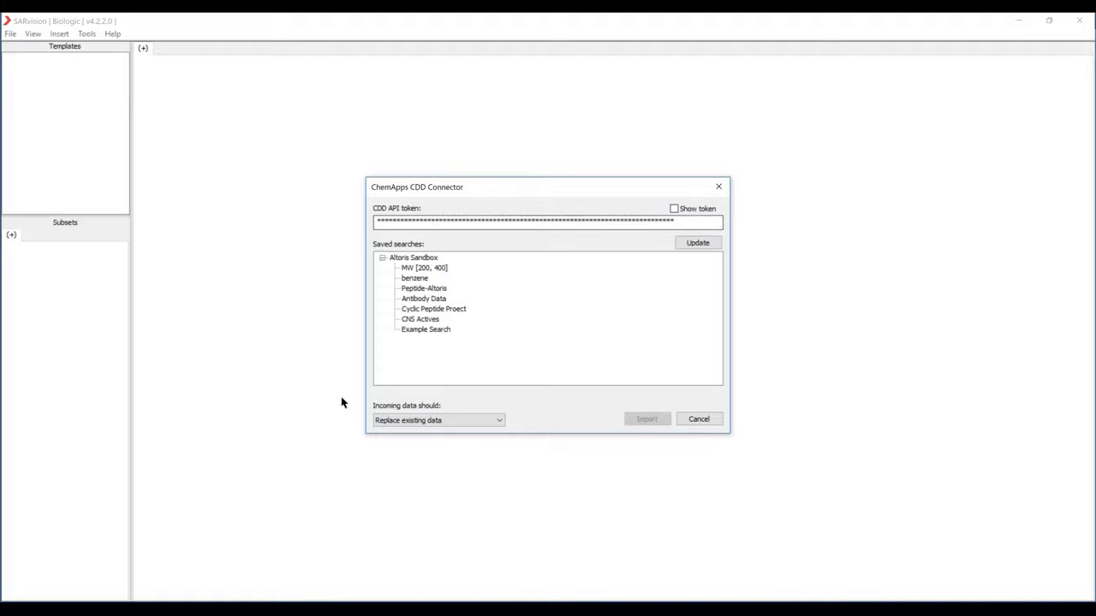
{"action": "left_click", "coordinate": [419, 300]}
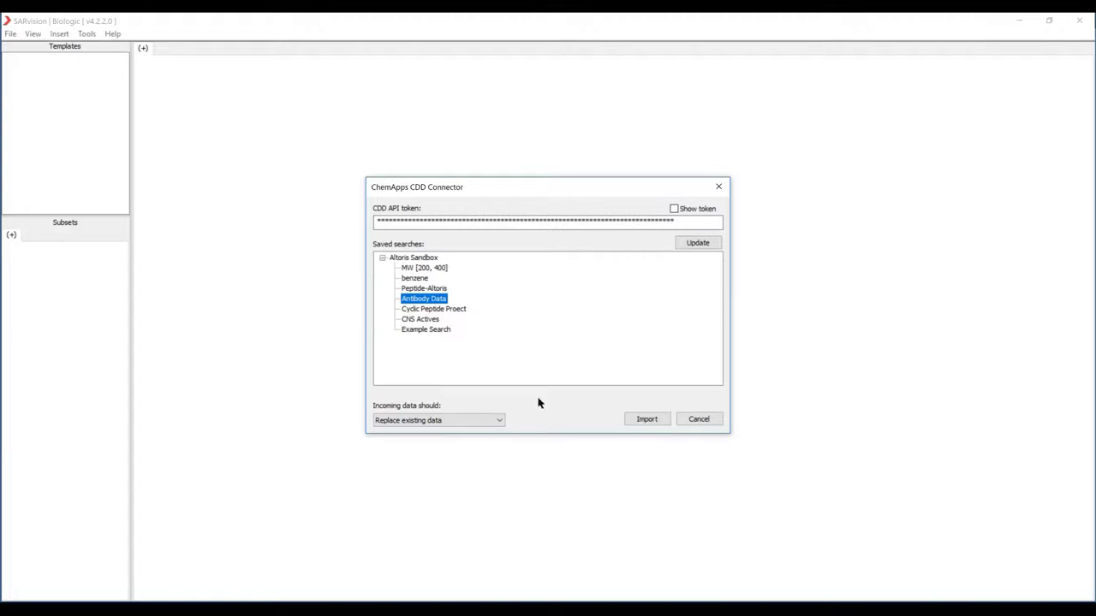
{"action": "left_click", "coordinate": [640, 421]}
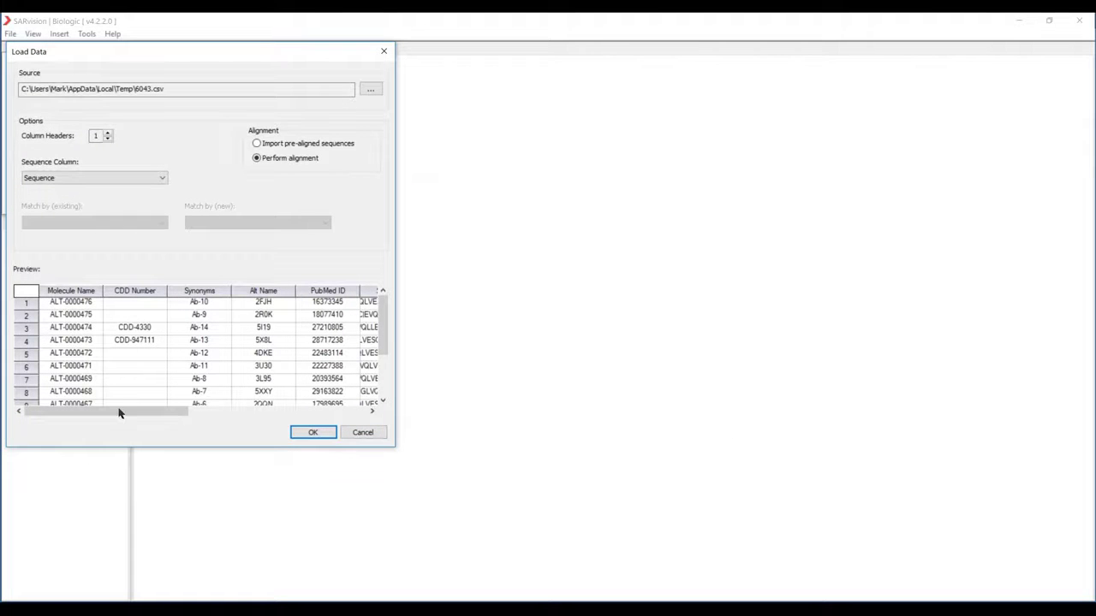
- Load the imported data using Sequence as the sequence column and the Perform alignment option
{"action": "left_click_drag", "start_coordinate": [119, 414], "coordinate": [239, 393]}
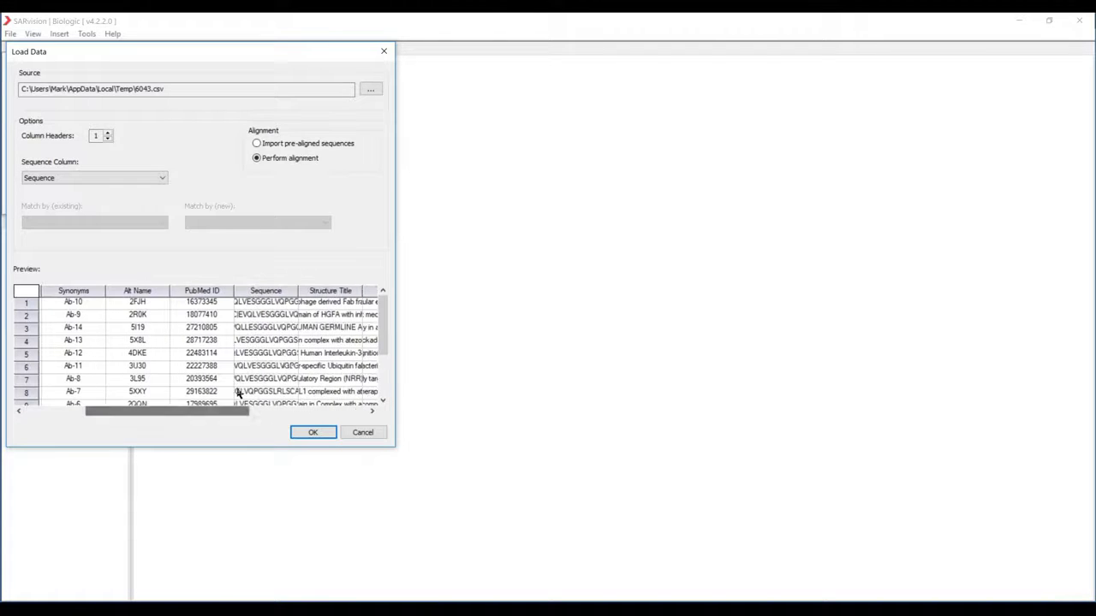
{"action": "left_click", "coordinate": [103, 176]}
{"action": "left_click", "coordinate": [96, 176]}
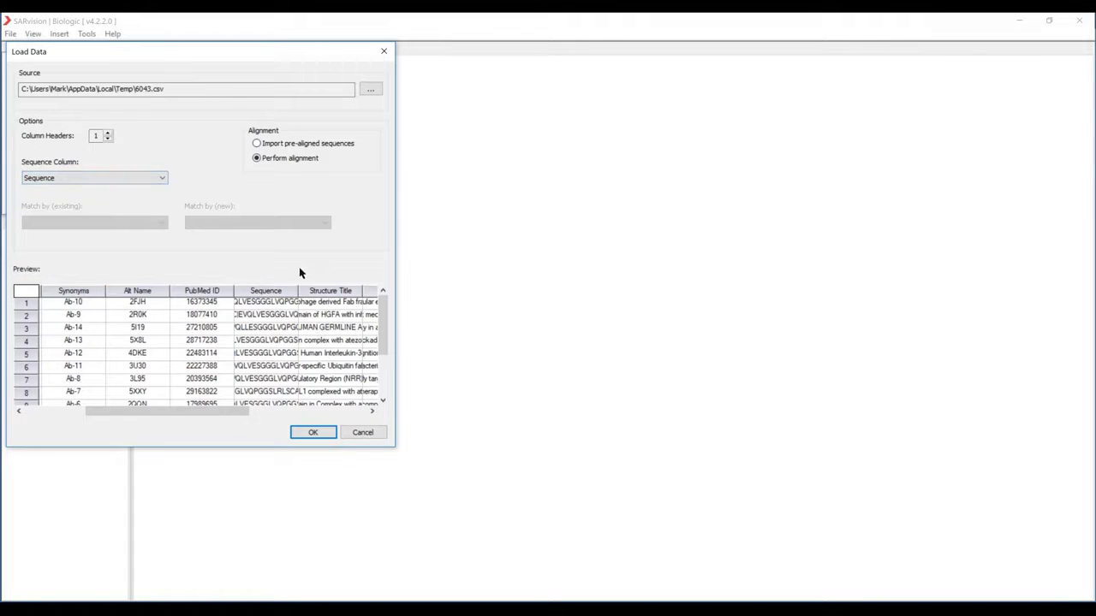
{"action": "left_click", "coordinate": [142, 178]}
{"action": "left_click", "coordinate": [99, 231]}
{"action": "left_click", "coordinate": [316, 435]}
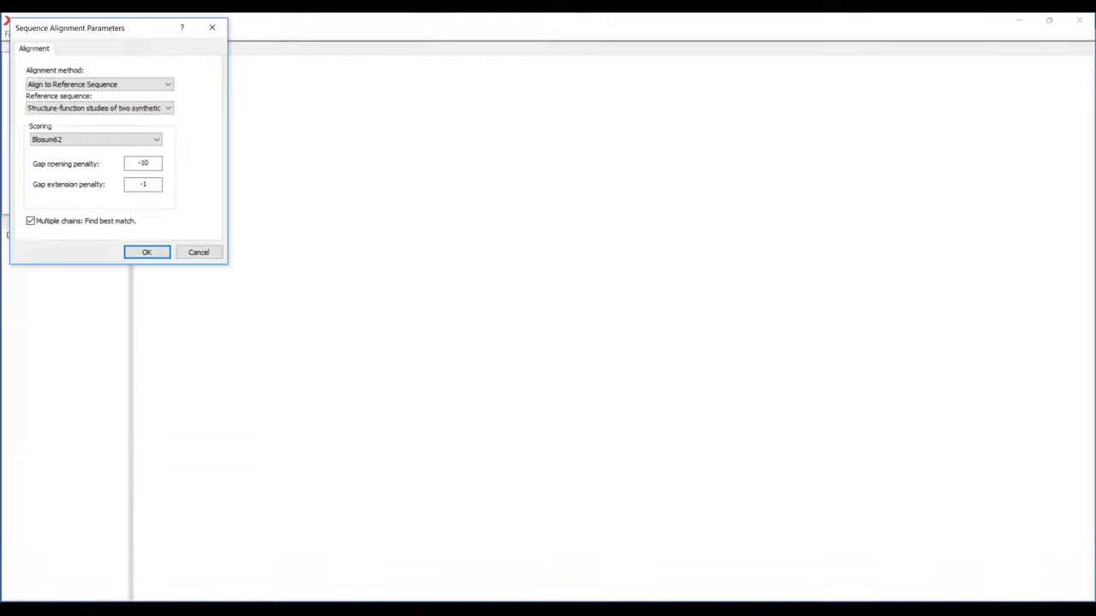
- Align the sequences with the FAB_LcHc method and Blosum62 scoring
{"action": "left_click_drag", "start_coordinate": [108, 19], "coordinate": [220, 82]}
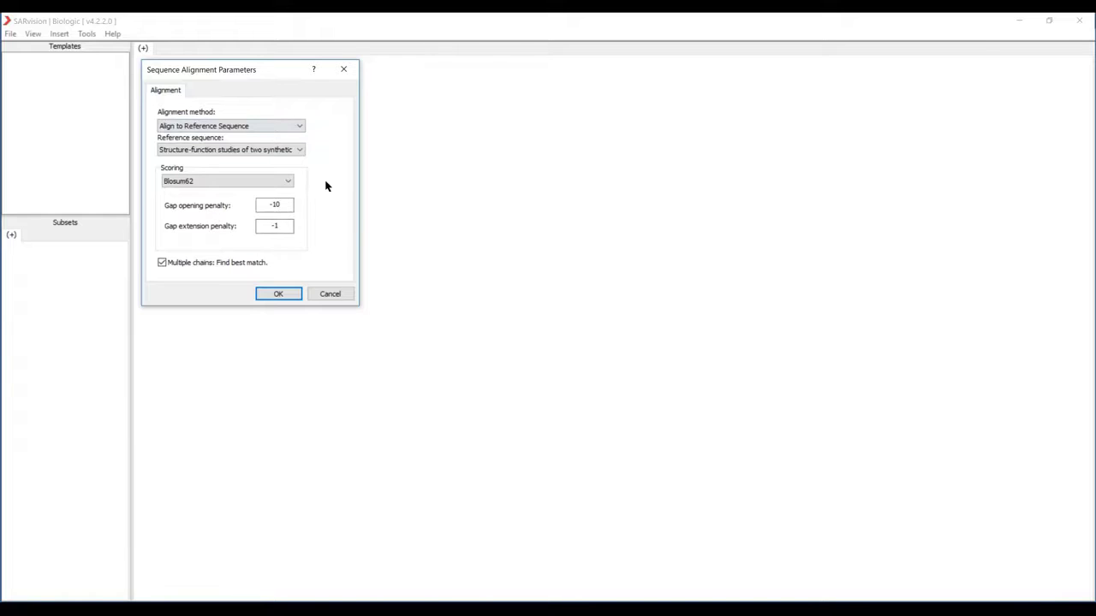
{"action": "left_click", "coordinate": [297, 127]}
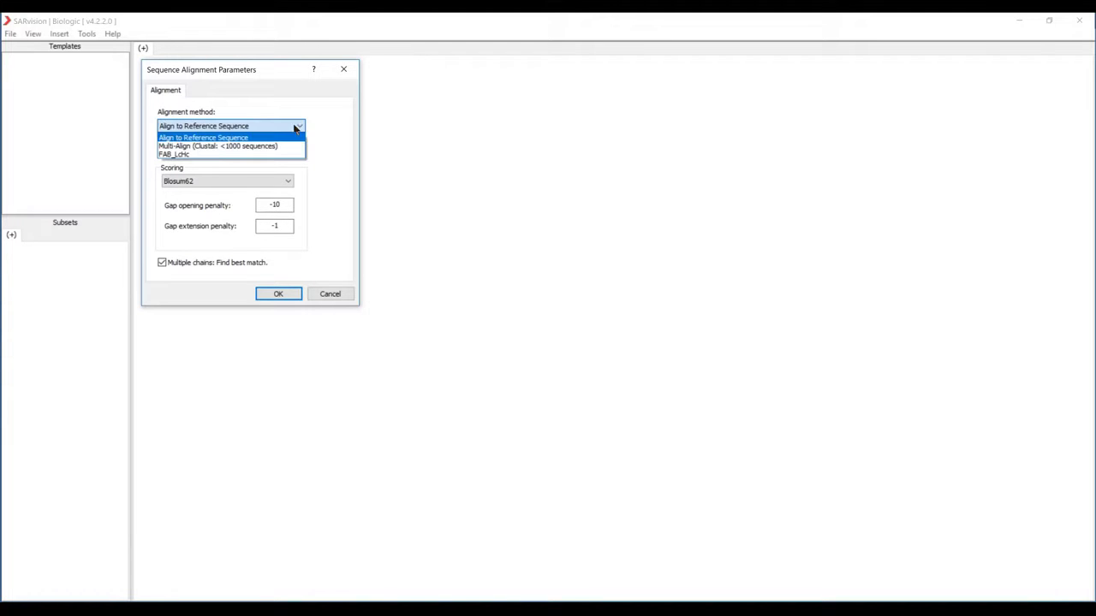
{"action": "left_click", "coordinate": [198, 156]}
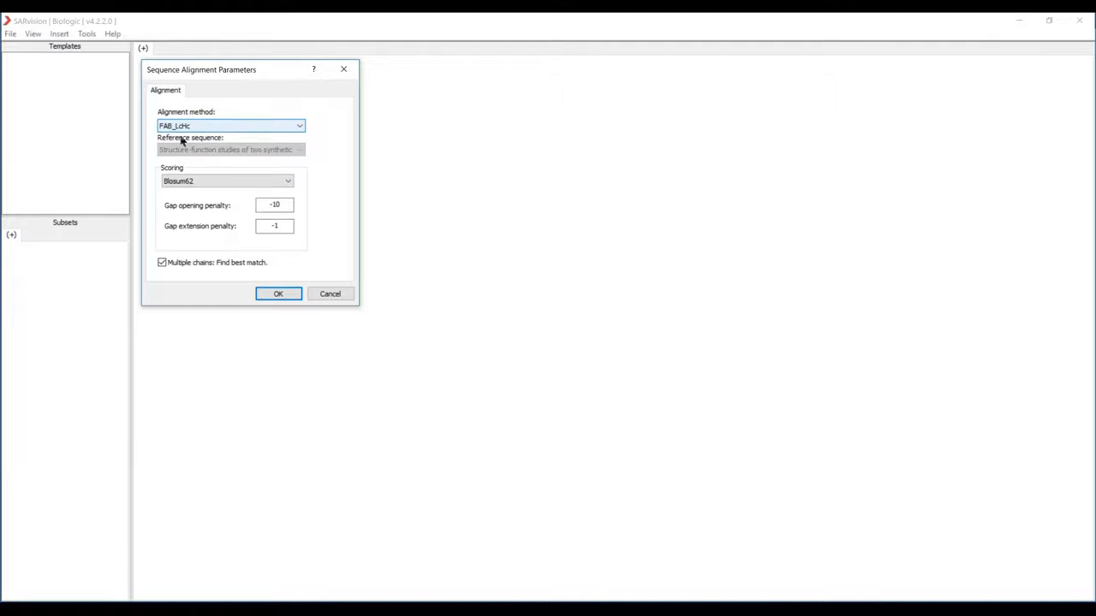
{"action": "left_click", "coordinate": [280, 296]}
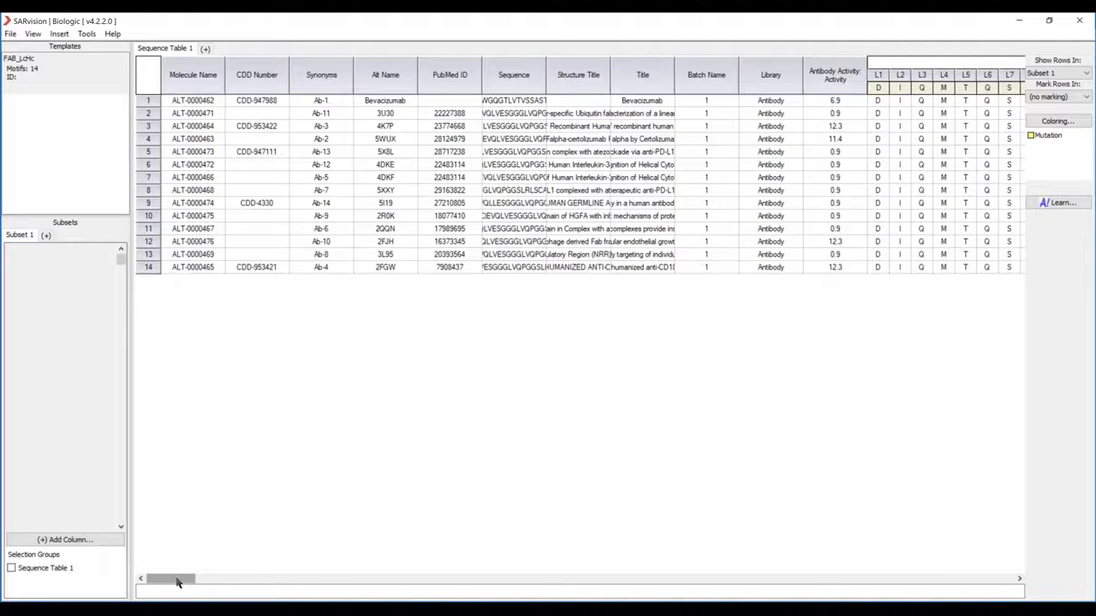
- Examine the highlighted mutations across the light-chain and heavy-chain framework and CDR regions of the aligned table
{"action": "left_click_drag", "start_coordinate": [177, 582], "coordinate": [220, 584]}
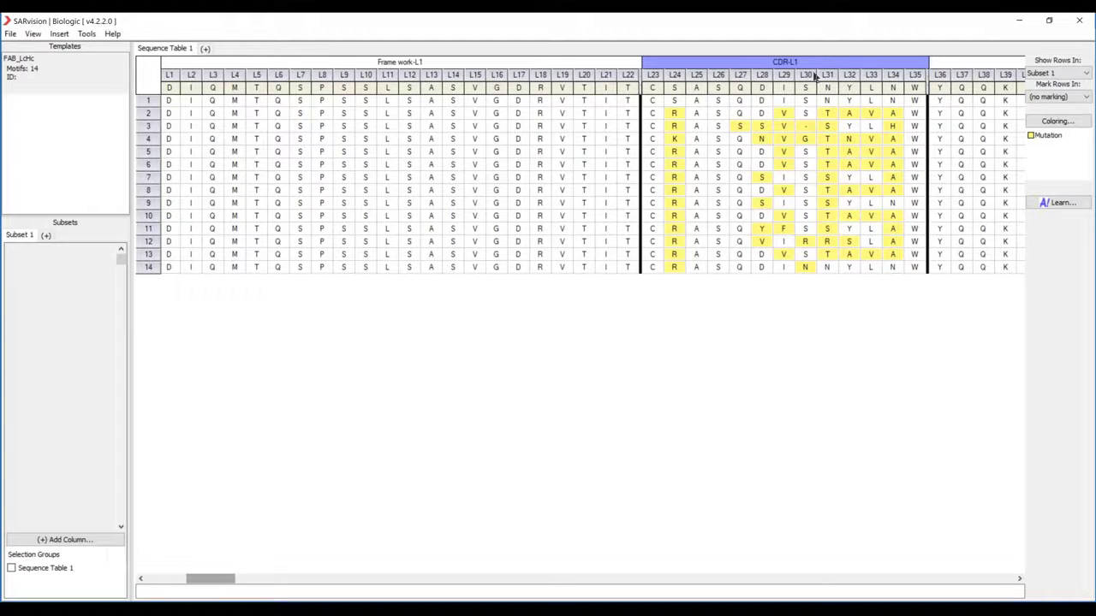
{"action": "left_click_drag", "start_coordinate": [220, 583], "coordinate": [227, 583]}
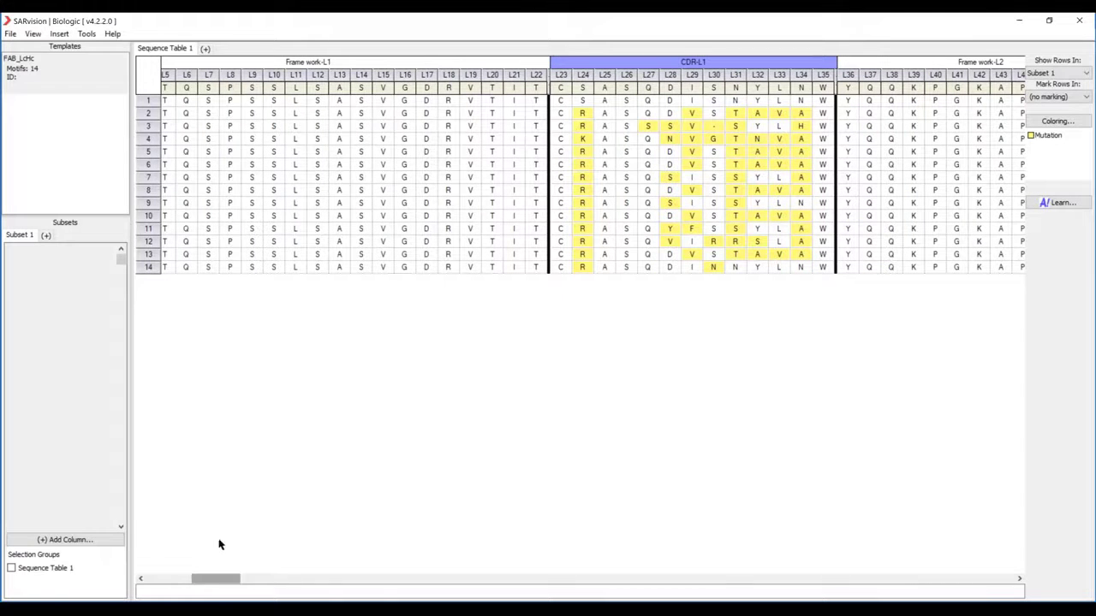
{"action": "left_click_drag", "start_coordinate": [226, 580], "coordinate": [484, 586]}
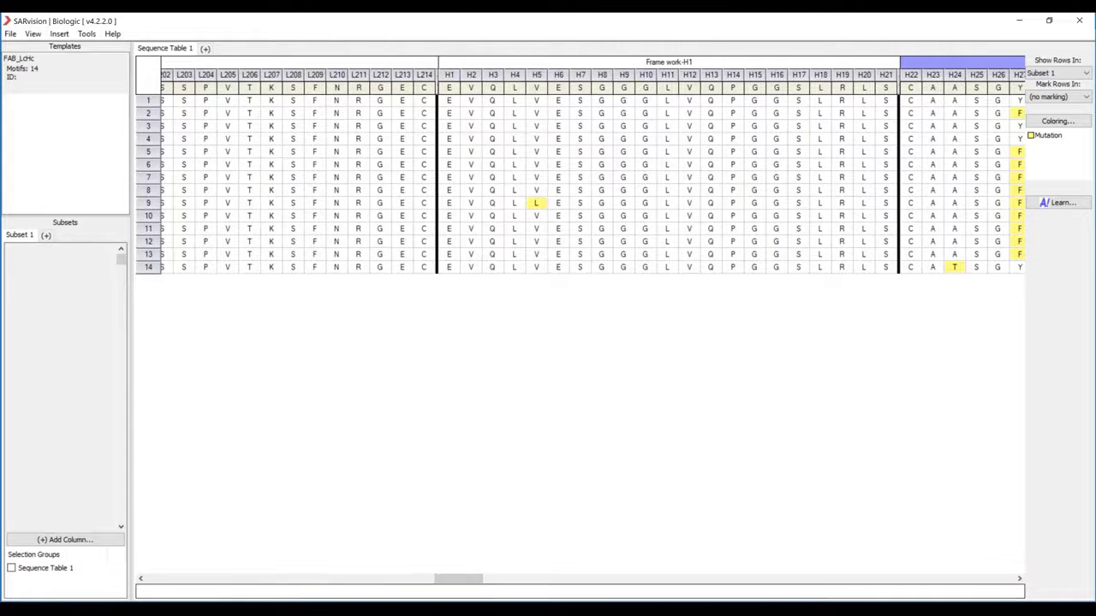
{"action": "left_click_drag", "start_coordinate": [479, 582], "coordinate": [504, 591]}
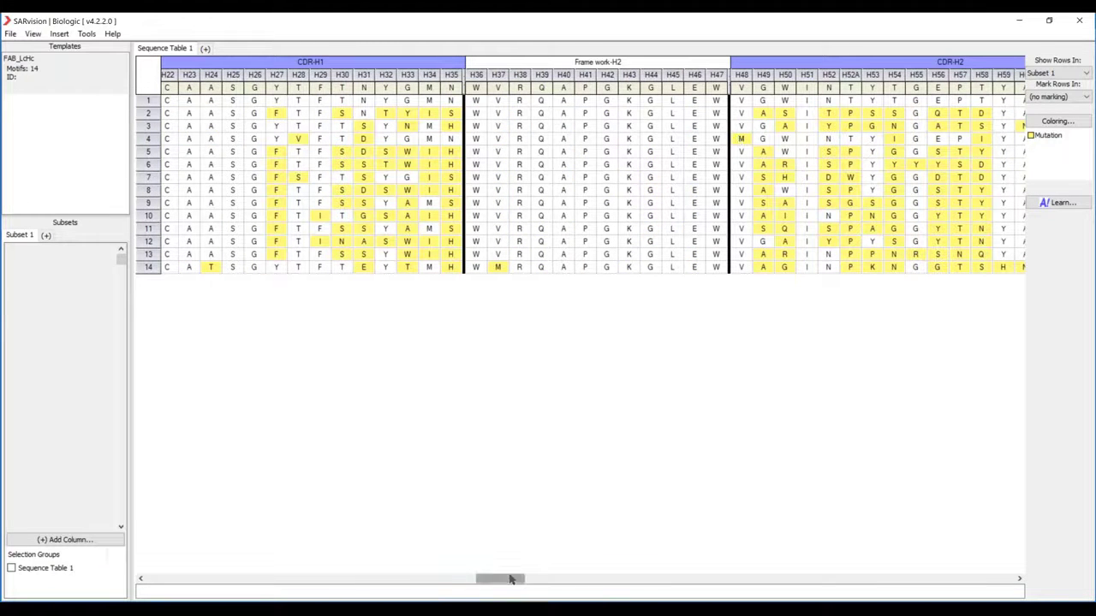
{"action": "left_click_drag", "start_coordinate": [511, 579], "coordinate": [152, 560]}
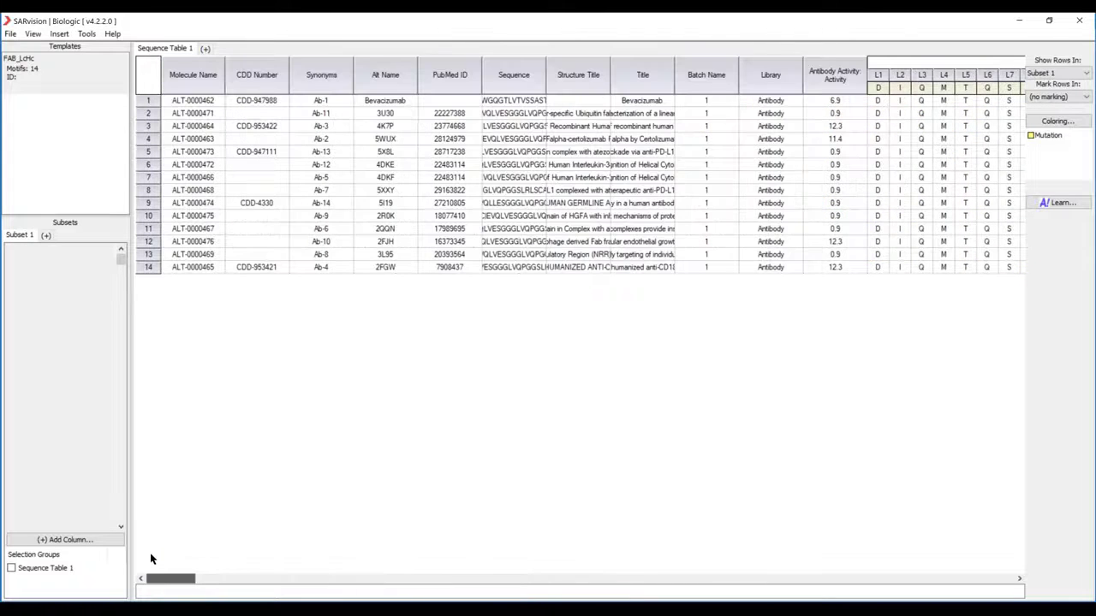
- Hide all data columns of Sequence Table 1, then show and lock only Molecule Name
{"action": "right_click", "coordinate": [155, 51]}
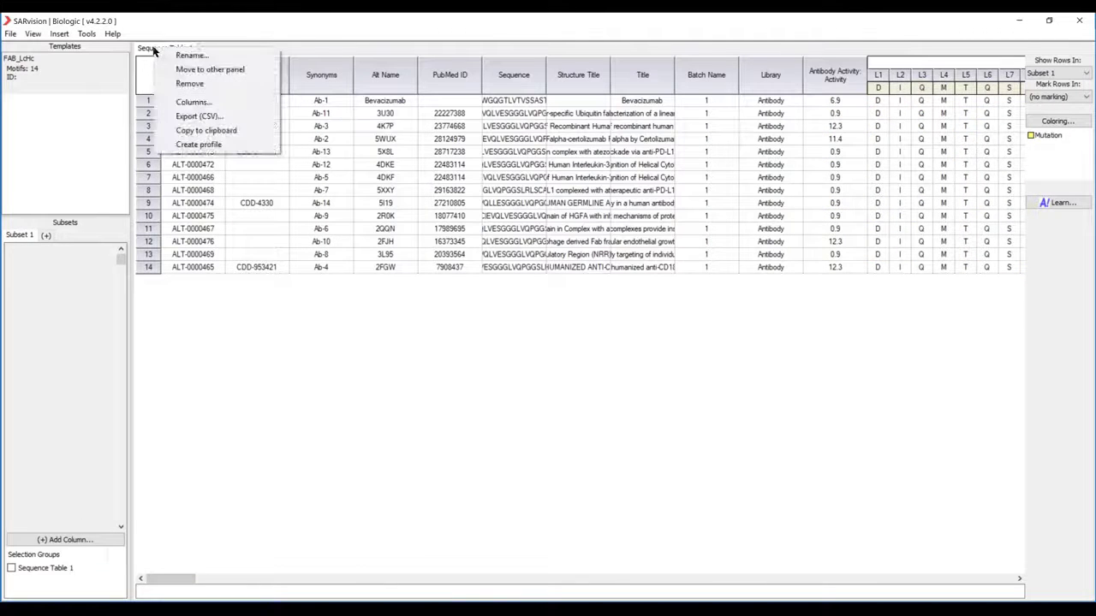
{"action": "left_click", "coordinate": [237, 103]}
{"action": "key", "text": "ctrl+a"}
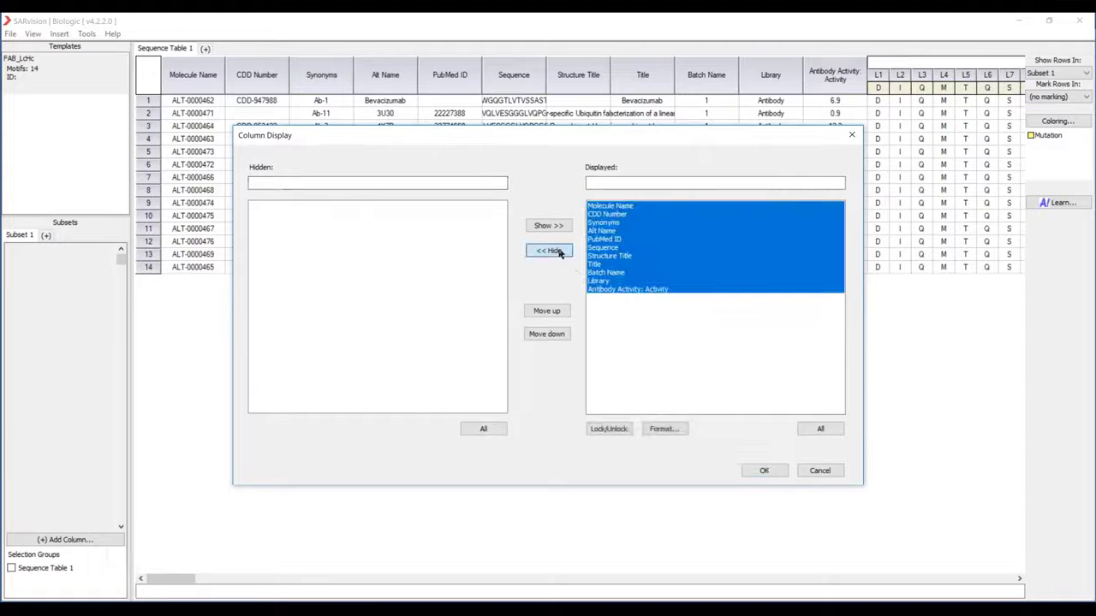
{"action": "left_click", "coordinate": [548, 250]}
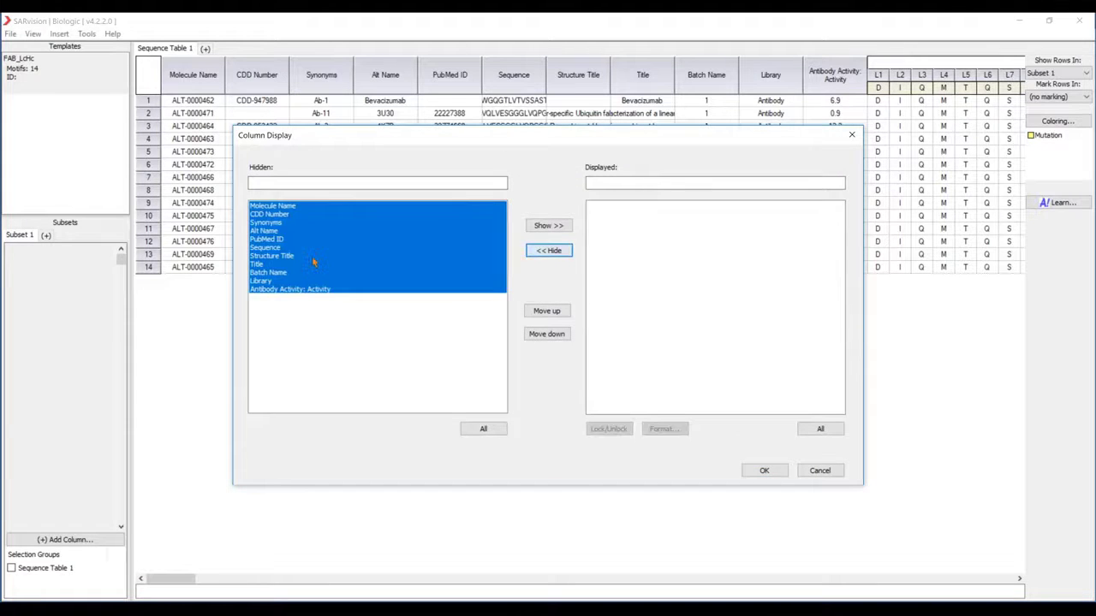
{"action": "left_click", "coordinate": [279, 206]}
{"action": "left_click", "coordinate": [548, 225]}
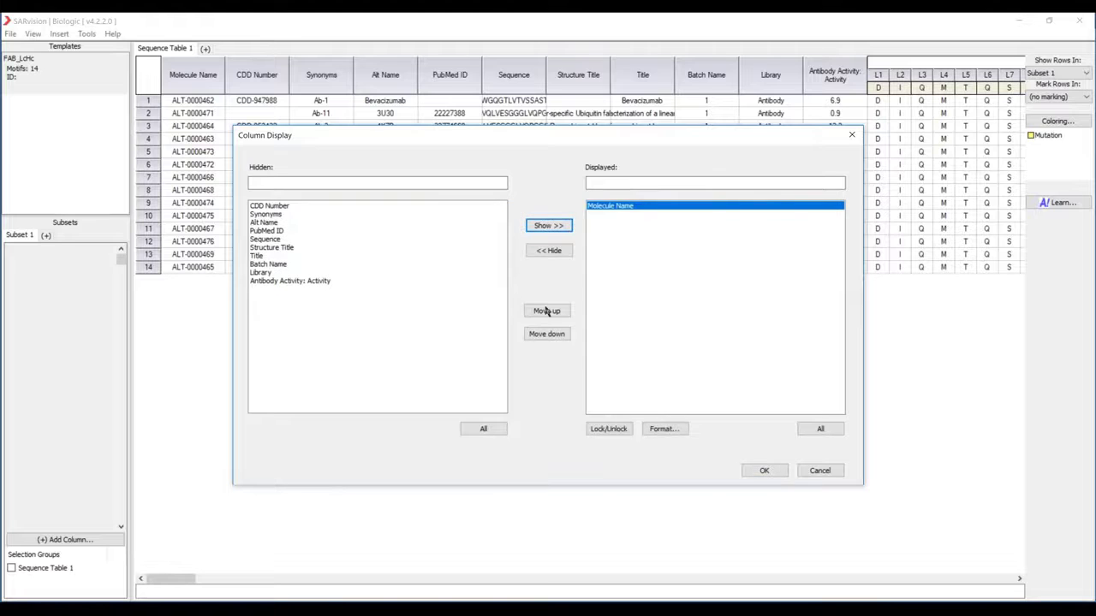
{"action": "left_click", "coordinate": [603, 429]}
- Show and lock the Antibody Activity: Activity column, add Structure Title unlocked, and apply the column display
{"action": "left_click", "coordinate": [298, 283]}
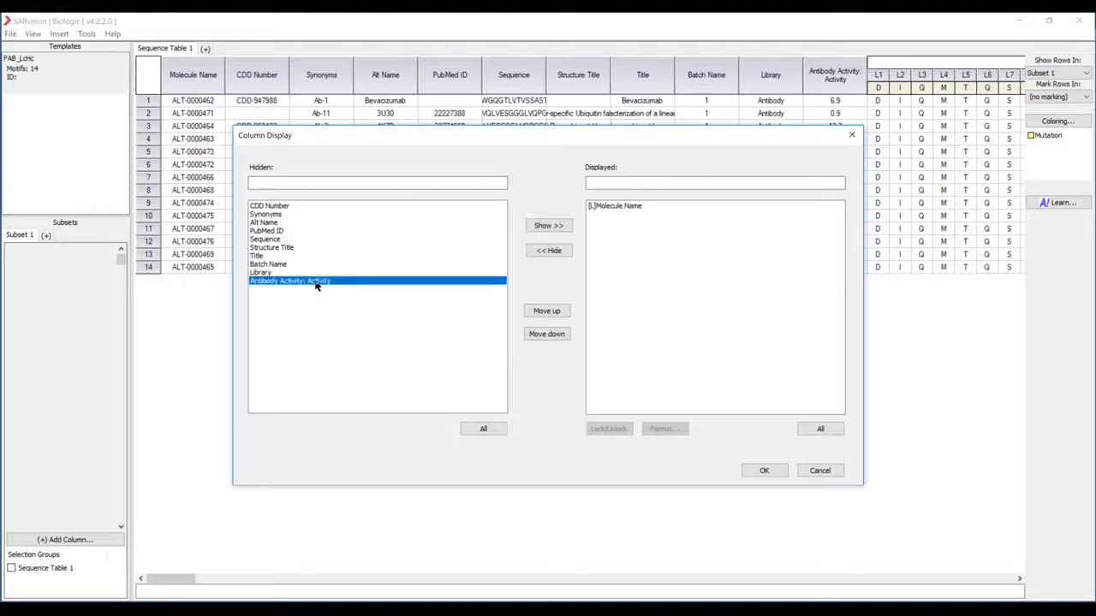
{"action": "left_click", "coordinate": [548, 225]}
{"action": "left_click", "coordinate": [610, 428]}
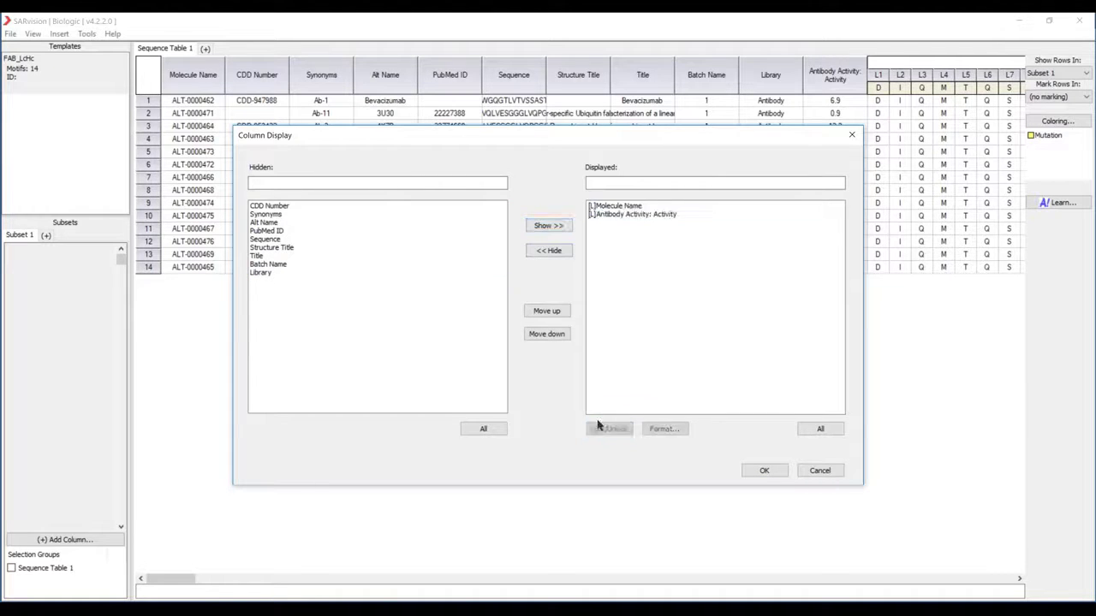
{"action": "left_click", "coordinate": [282, 248]}
{"action": "left_click", "coordinate": [541, 226]}
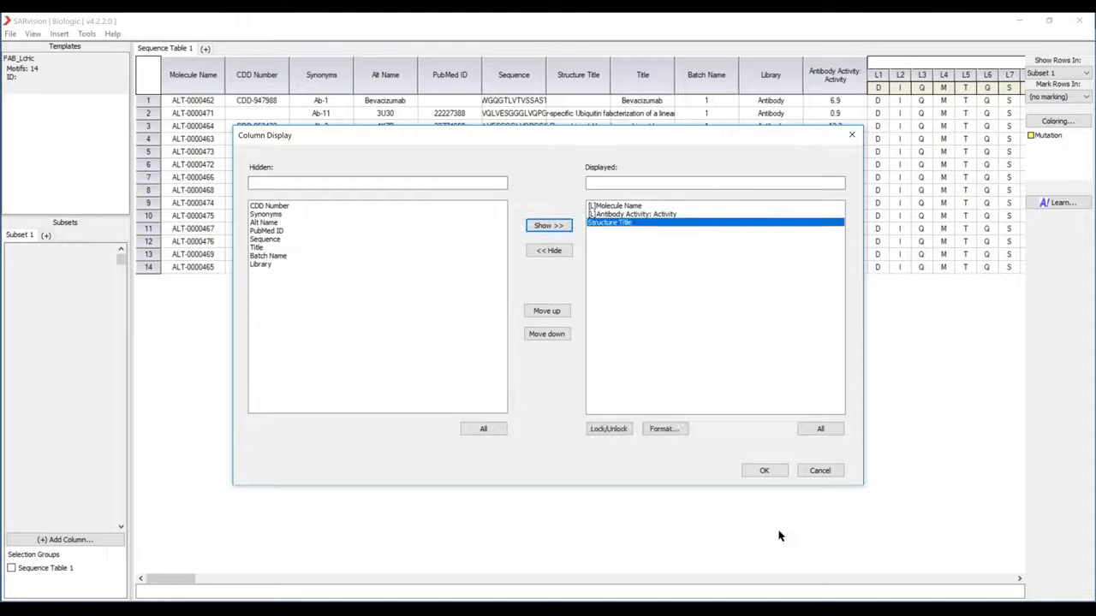
{"action": "left_click", "coordinate": [766, 472]}
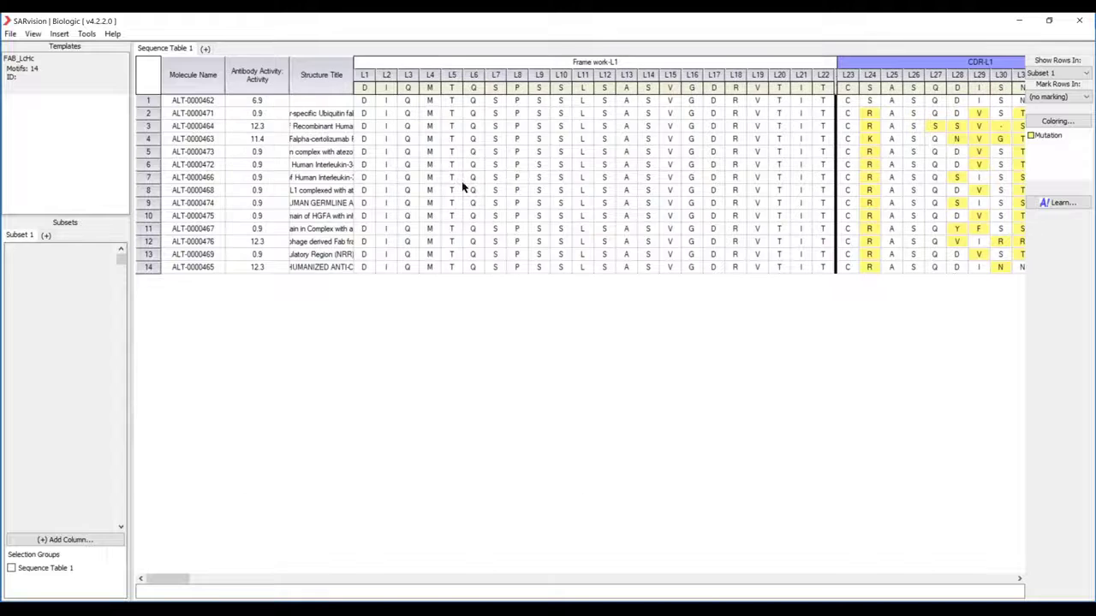
- Widen the Structure Title column to fit its long titles and review the mutations through CDR-L2 and CDR-L3
{"action": "left_click_drag", "start_coordinate": [182, 580], "coordinate": [153, 580]}
{"action": "left_click_drag", "start_coordinate": [352, 73], "coordinate": [841, 117]}
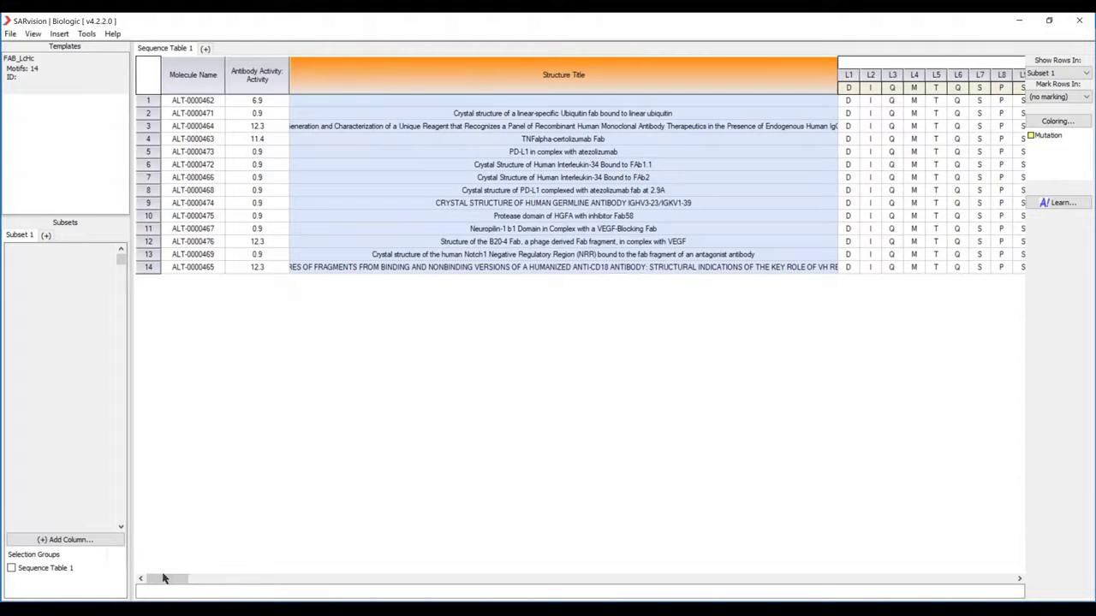
{"action": "left_click_drag", "start_coordinate": [156, 580], "coordinate": [248, 588]}
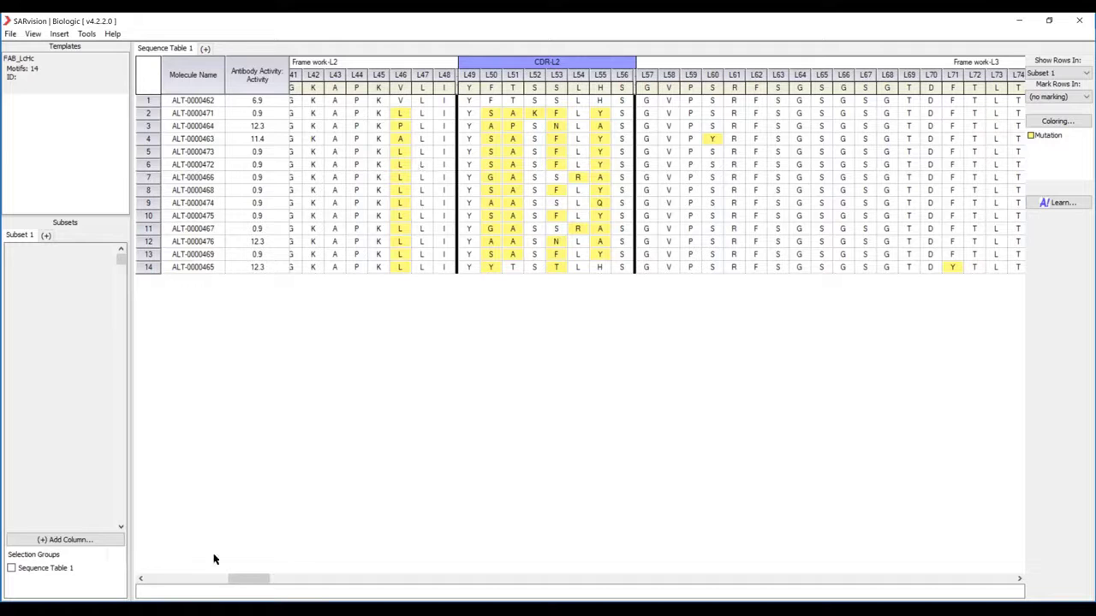
{"action": "left_click_drag", "start_coordinate": [243, 581], "coordinate": [300, 581]}
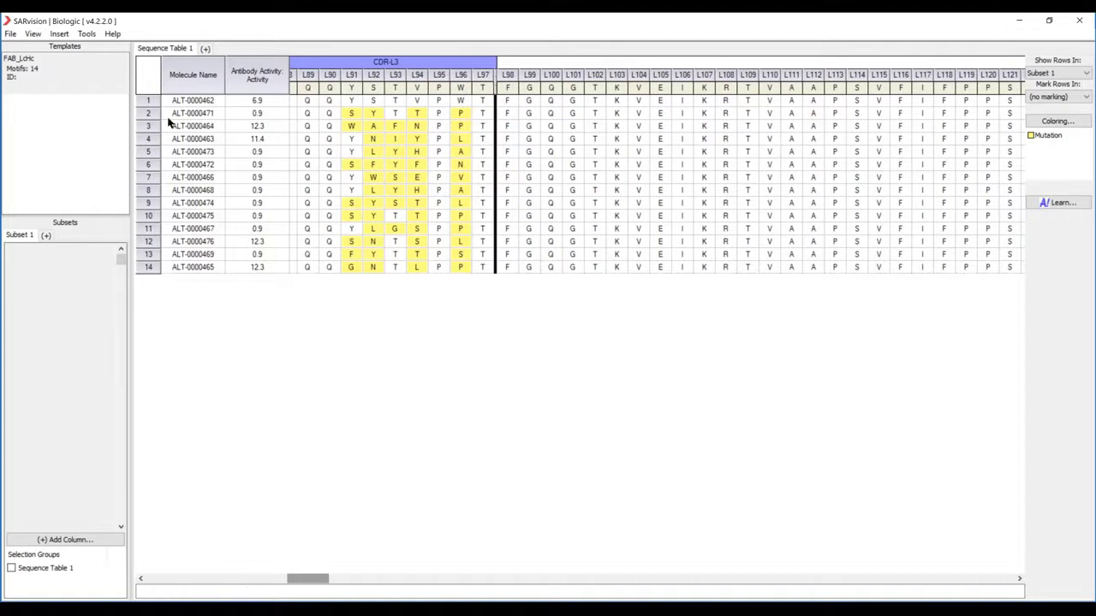
- Clone the FAB_LcHc template
{"action": "left_click", "coordinate": [69, 77]}
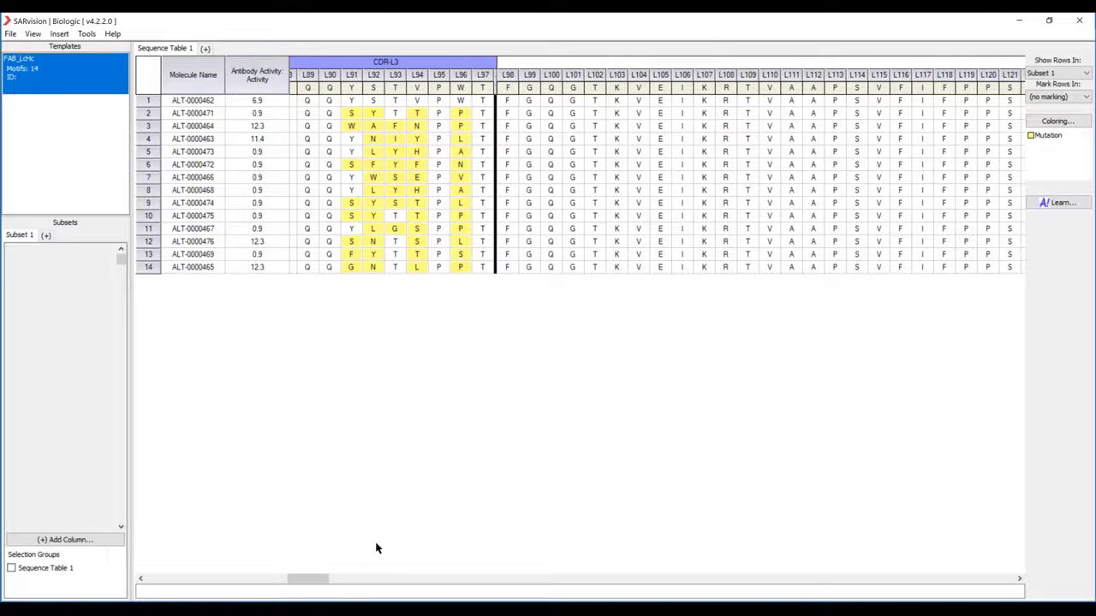
{"action": "left_click_drag", "start_coordinate": [305, 580], "coordinate": [340, 582]}
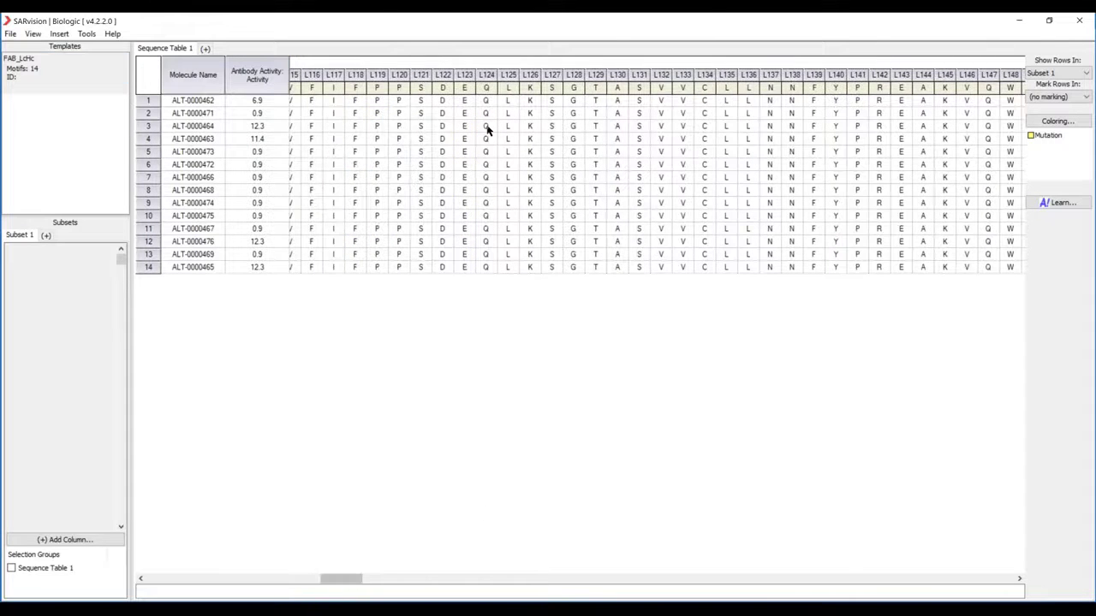
{"action": "left_click", "coordinate": [34, 70]}
{"action": "right_click", "coordinate": [63, 73]}
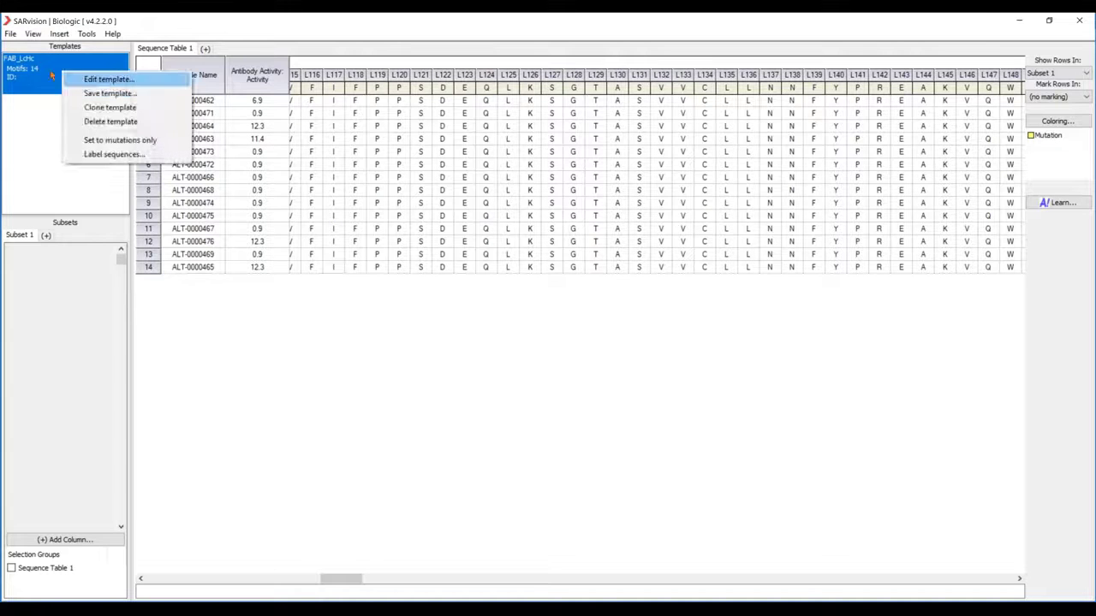
{"action": "left_click", "coordinate": [109, 107]}
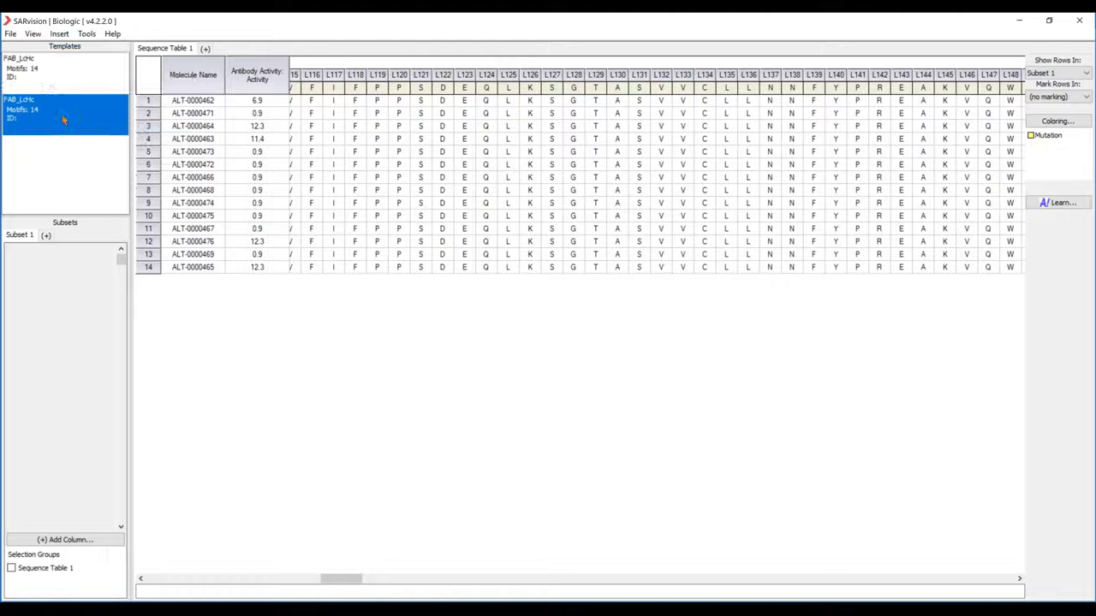
- Edit the cloned FAB_LcHc template and remove every motif except CDR-L1 (L23-L35)
{"action": "right_click", "coordinate": [62, 120]}
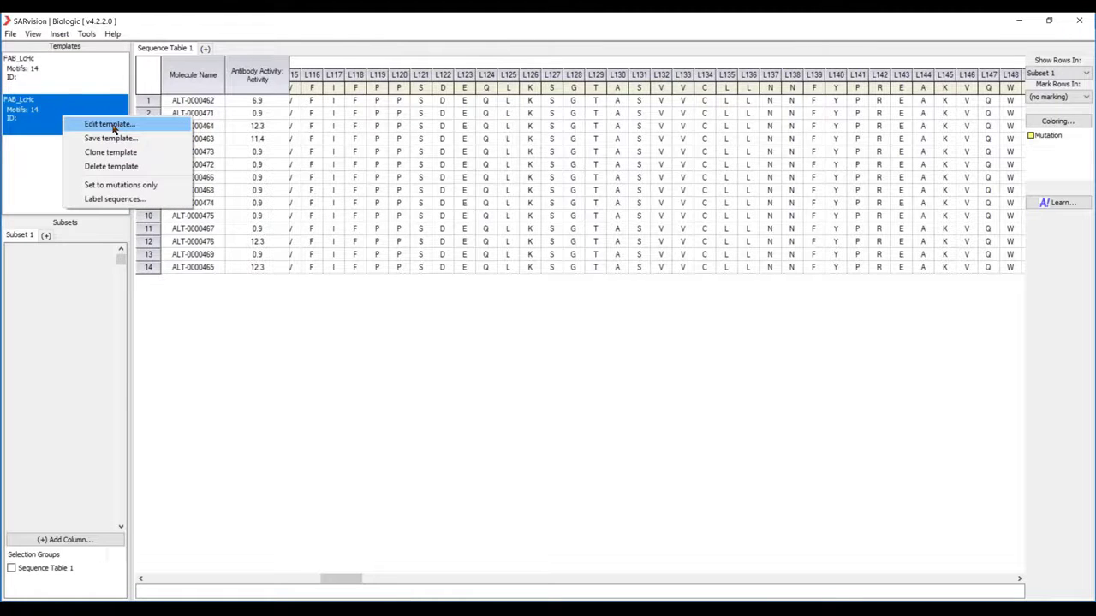
{"action": "left_click", "coordinate": [110, 125]}
{"action": "left_click", "coordinate": [62, 273]}
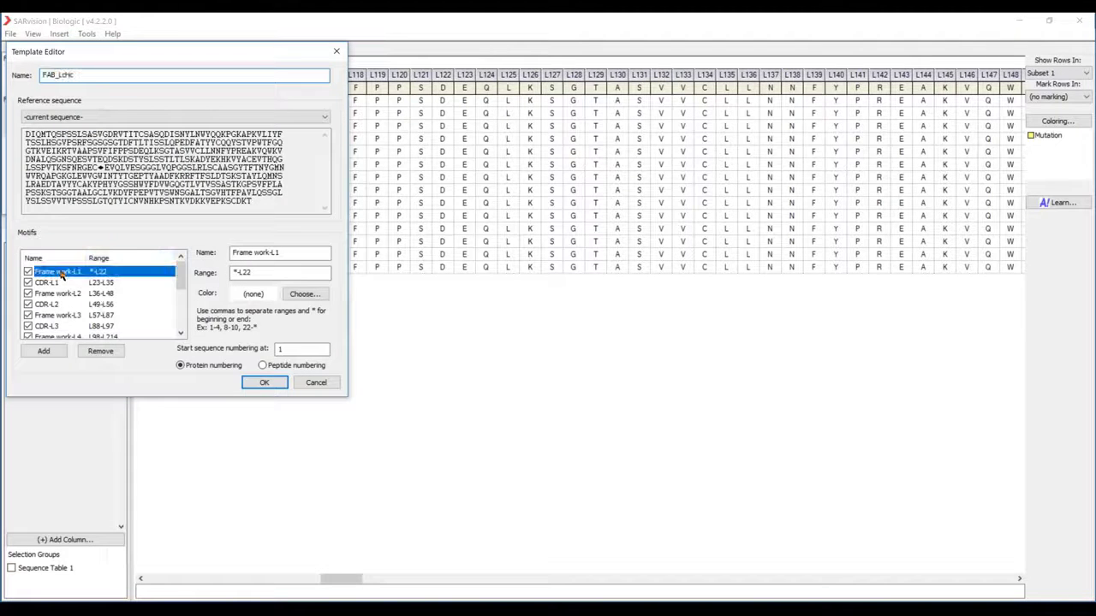
{"action": "left_click", "coordinate": [101, 352]}
{"action": "left_click", "coordinate": [68, 284]}
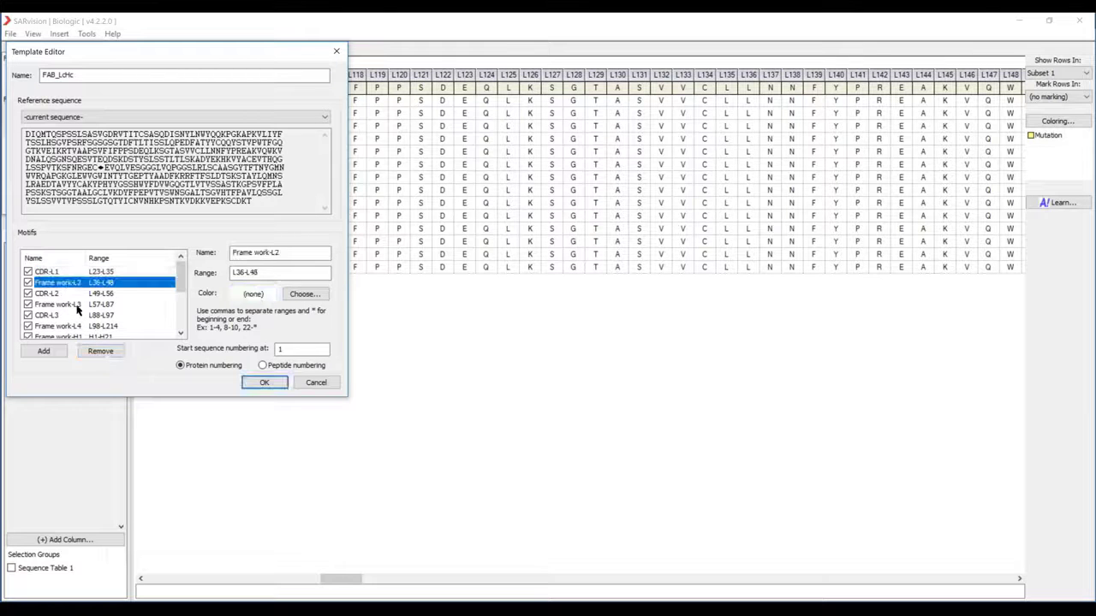
{"action": "left_click", "coordinate": [101, 351]}
{"action": "left_click", "coordinate": [101, 351]}
{"action": "left_click", "coordinate": [101, 351]}
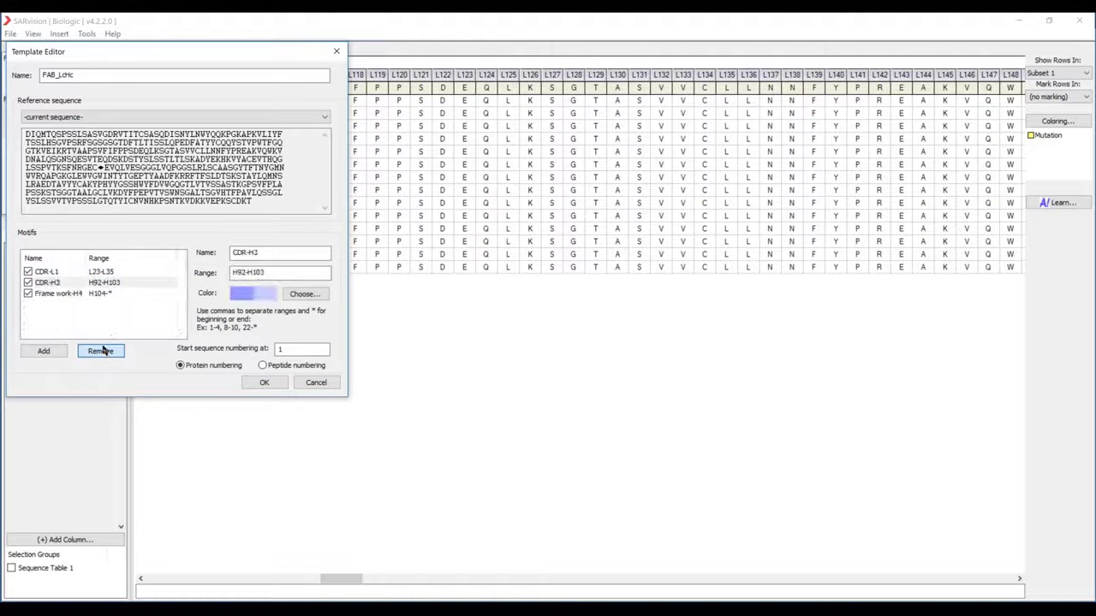
{"action": "left_click", "coordinate": [101, 351]}
{"action": "left_click", "coordinate": [101, 351]}
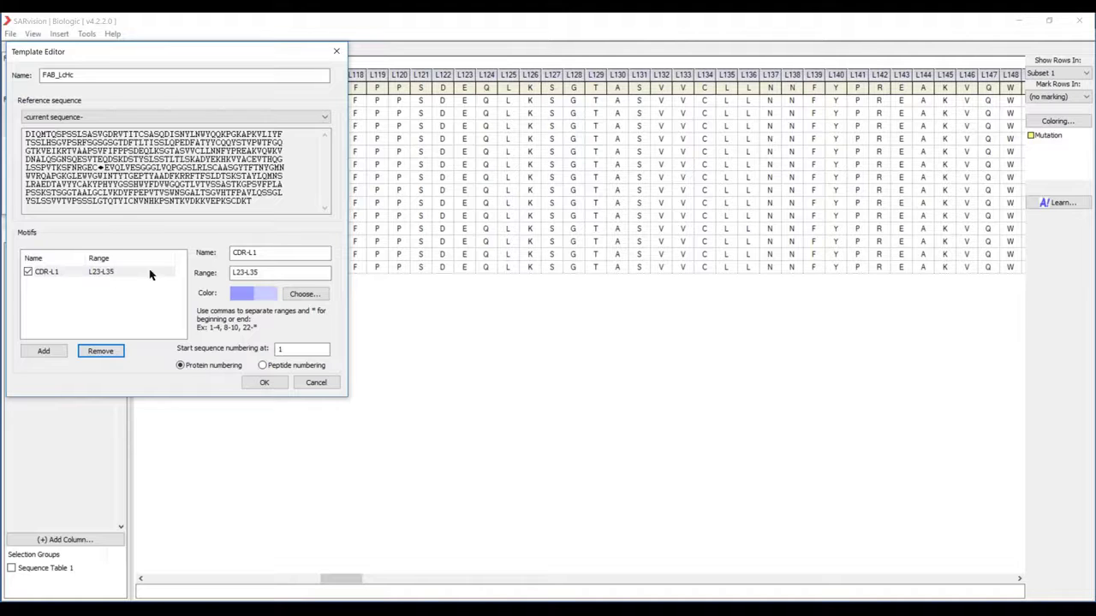
- Rename the cloned template as "CDR-L1 only" and apply the template changes
{"action": "left_click_drag", "start_coordinate": [132, 76], "coordinate": [43, 76]}
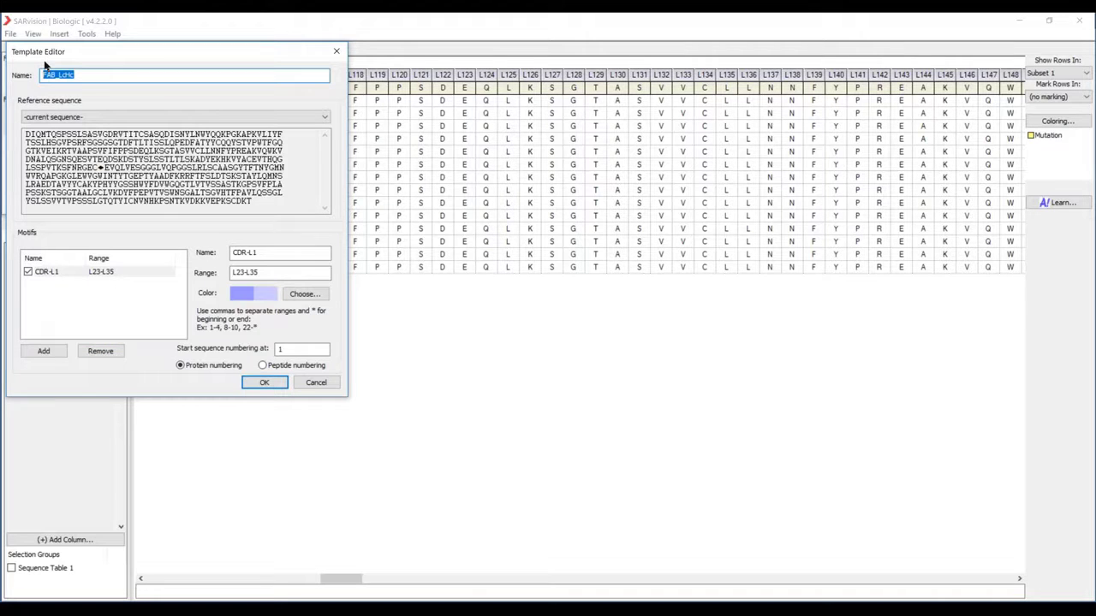
{"action": "type", "text": "CDR-L1 only"}
{"action": "left_click", "coordinate": [264, 383]}
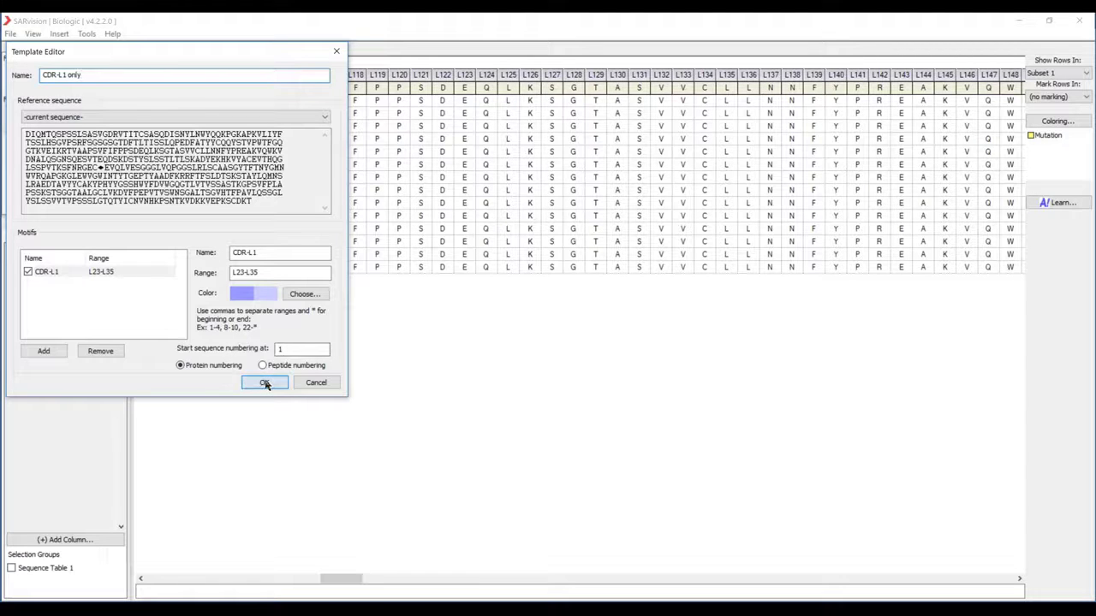
- Narrow the Structure Title column so the CDR-L1 residues sit close to the activity values
{"action": "left_click_drag", "start_coordinate": [359, 581], "coordinate": [406, 583]}
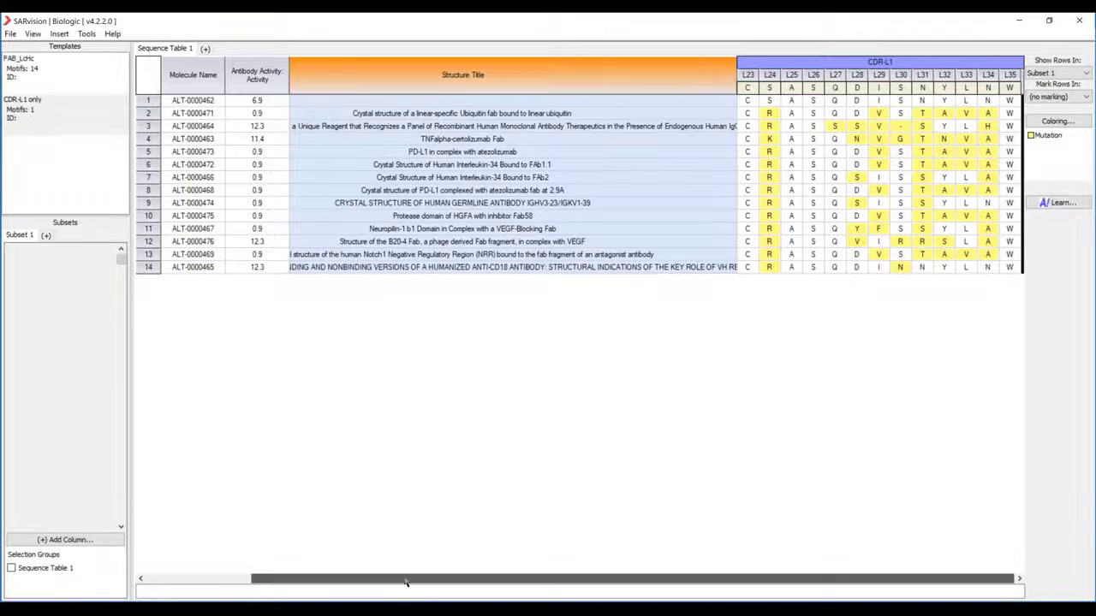
{"action": "left_click", "coordinate": [393, 269]}
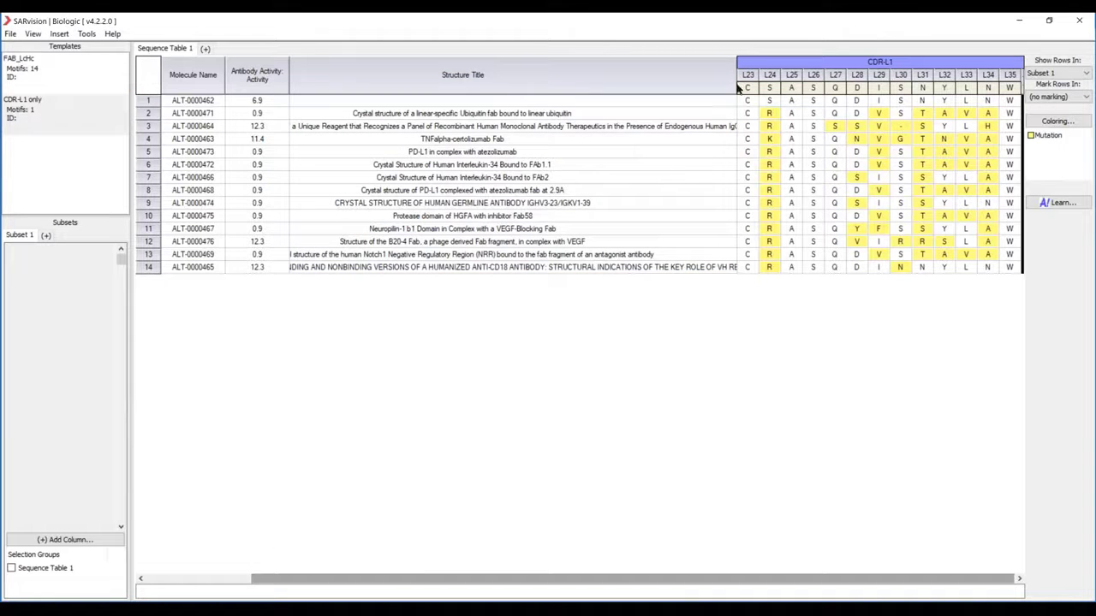
{"action": "left_click_drag", "start_coordinate": [738, 89], "coordinate": [372, 71]}
{"action": "left_click", "coordinate": [382, 139]}
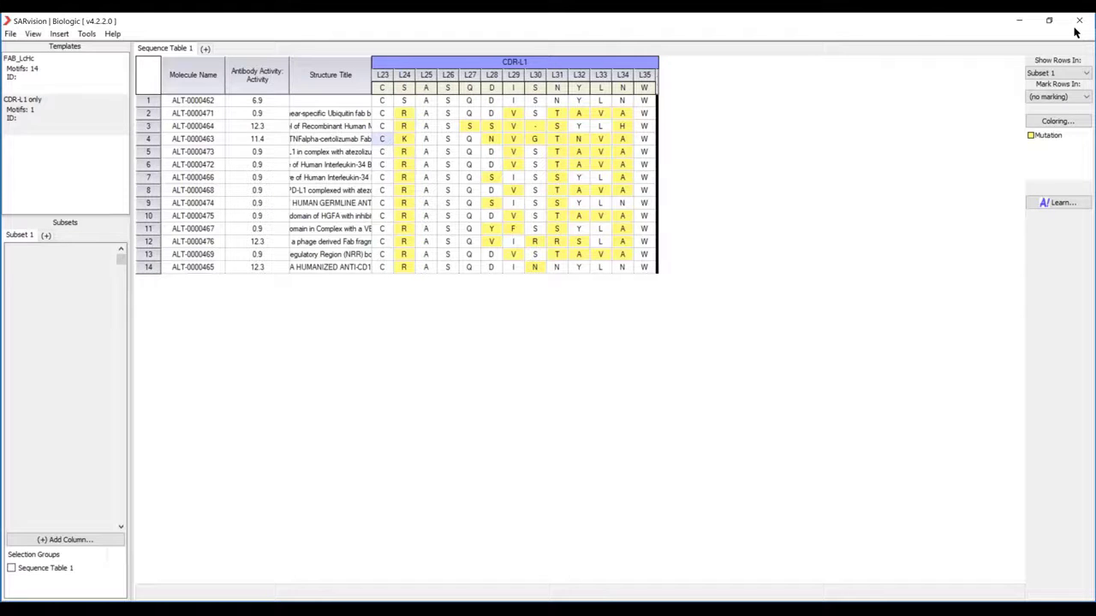
- Create a logo plot of the CDR-L1 region and show both panels of the workspace
{"action": "left_click", "coordinate": [204, 49]}
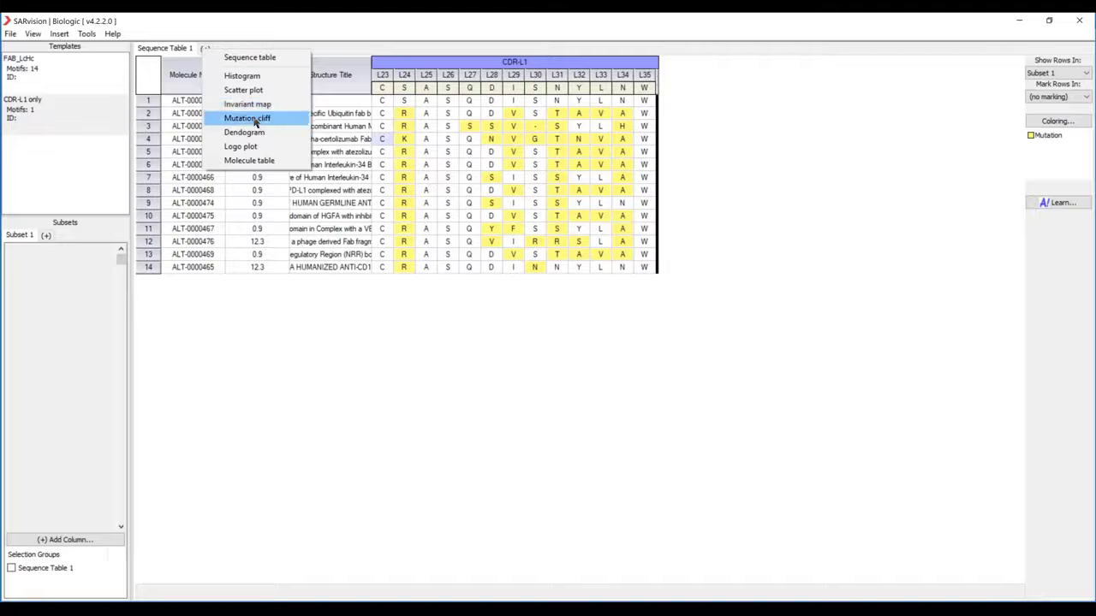
{"action": "left_click", "coordinate": [254, 148]}
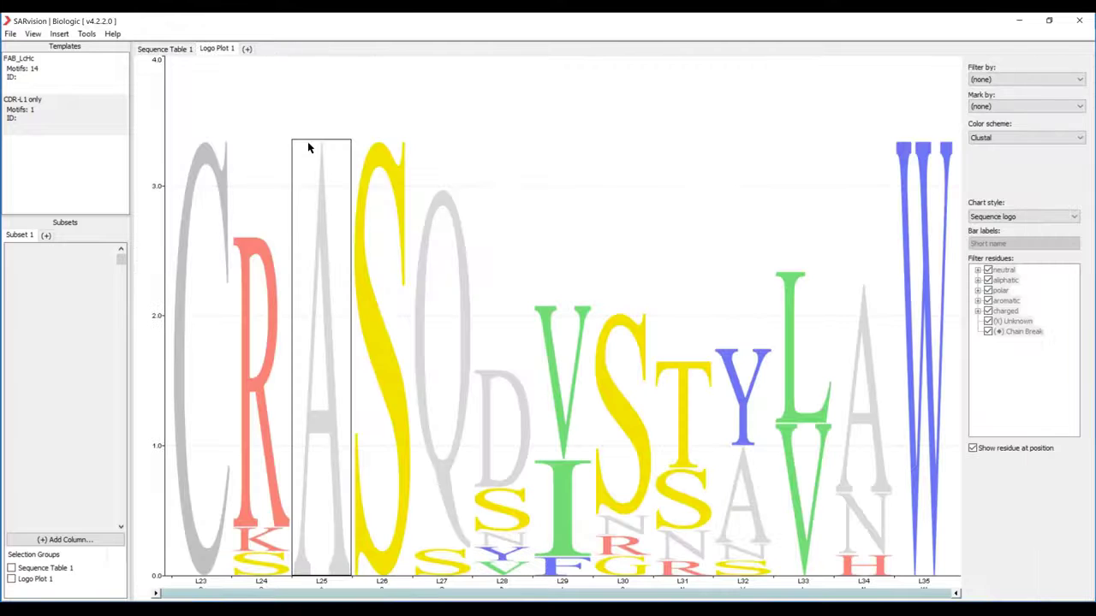
{"action": "left_click", "coordinate": [33, 33]}
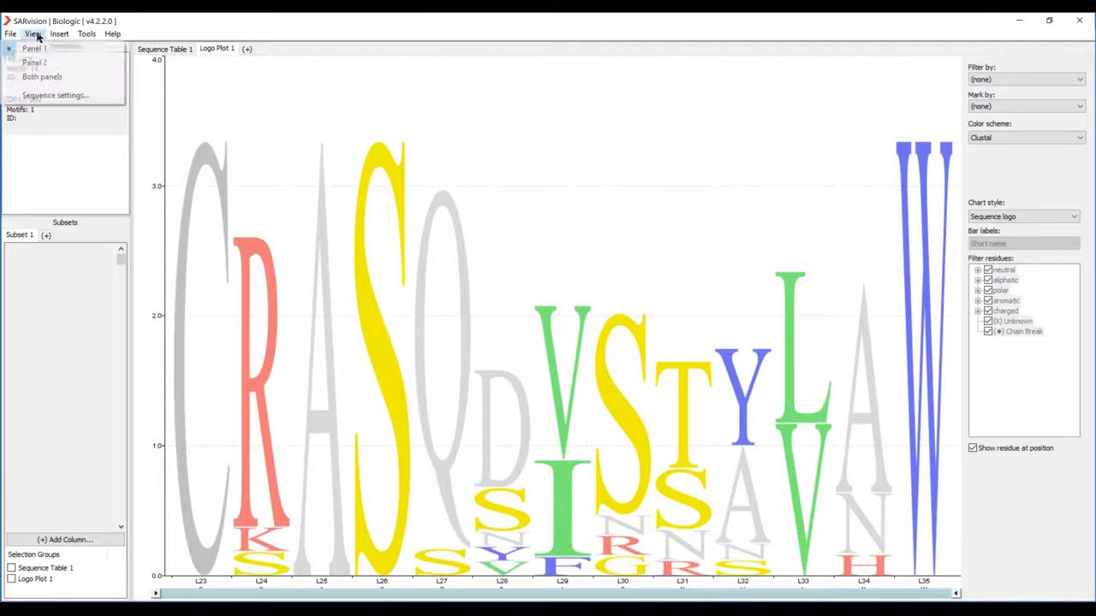
{"action": "left_click", "coordinate": [53, 83]}
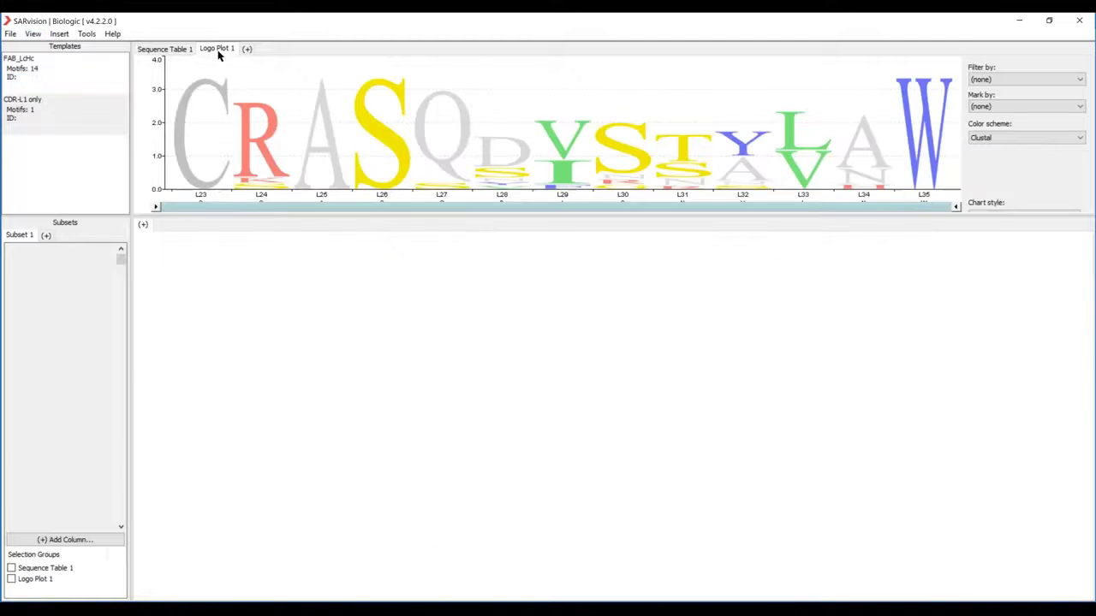
- Move Sequence Table 1 into the empty second panel, then display Logo Plot 1 and slightly enlarge its panel
{"action": "left_click", "coordinate": [183, 49]}
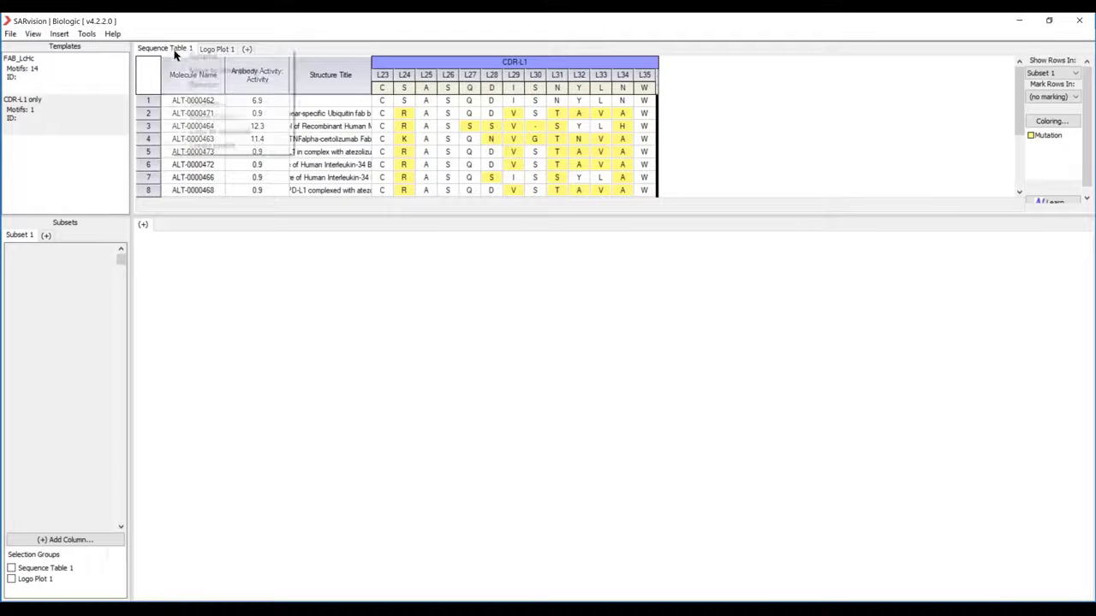
{"action": "right_click", "coordinate": [176, 49]}
{"action": "left_click", "coordinate": [225, 70]}
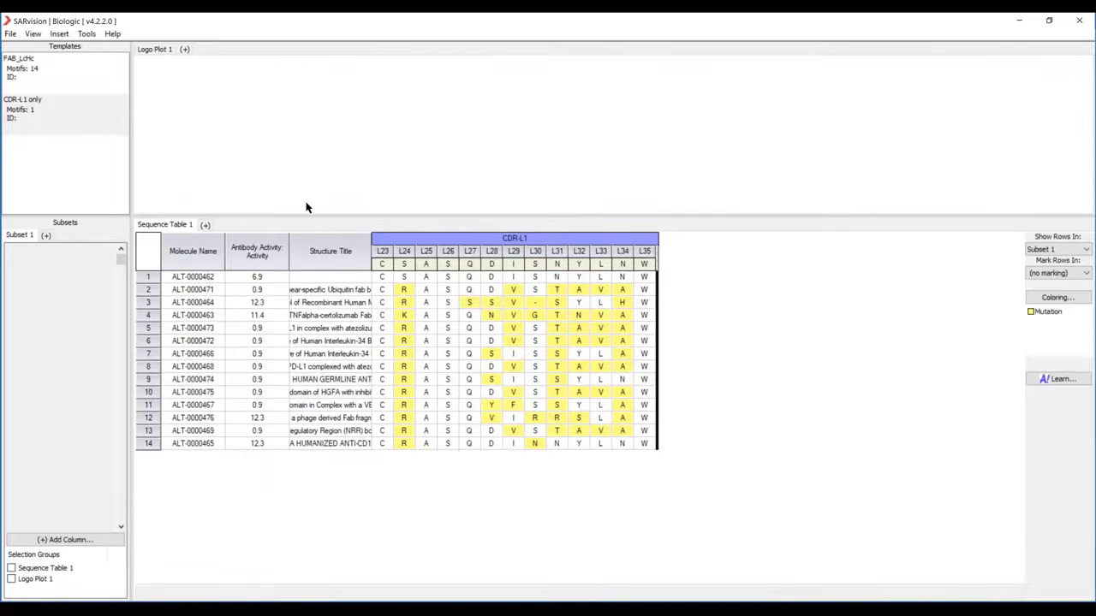
{"action": "left_click", "coordinate": [163, 49]}
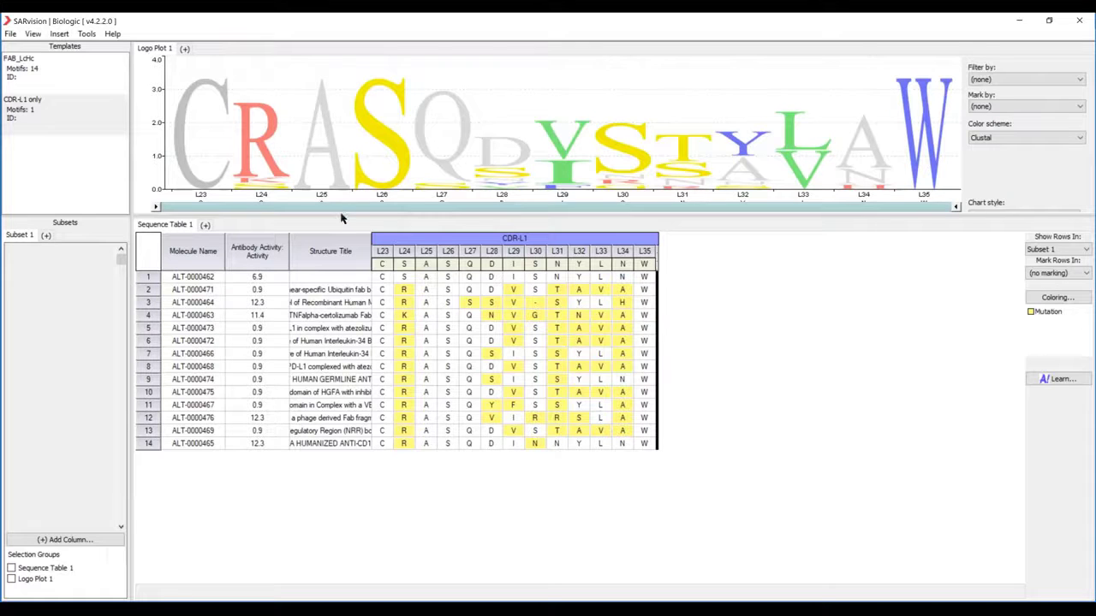
{"action": "left_click_drag", "start_coordinate": [341, 217], "coordinate": [341, 244]}
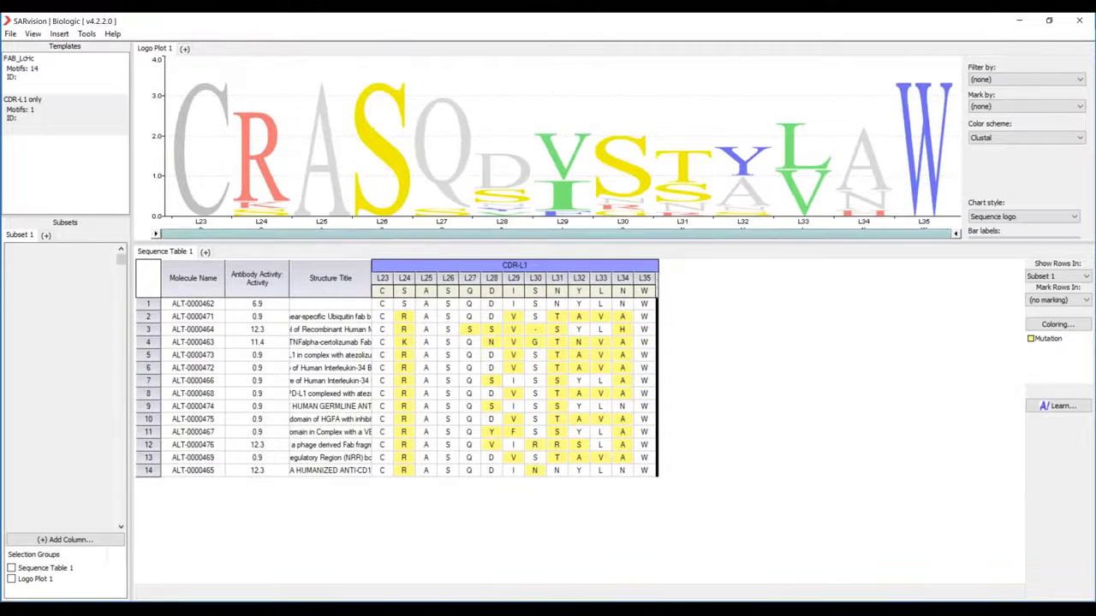
- Add Antibody Activity: Activity as a filter on Subset 1 and limit its range to 0.9–6.9
{"action": "left_click", "coordinate": [76, 541]}
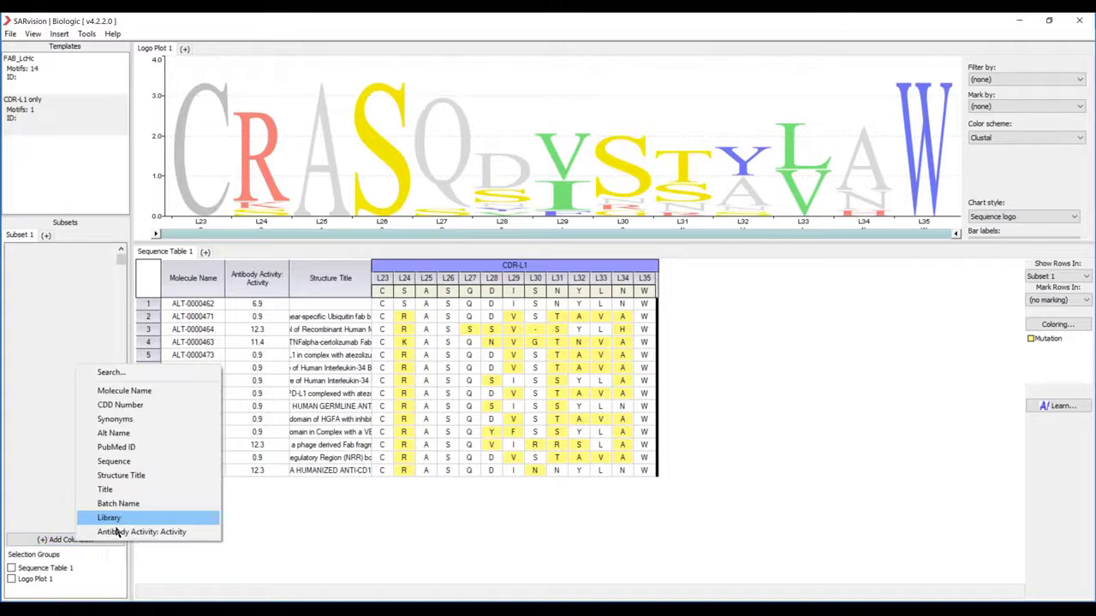
{"action": "left_click", "coordinate": [94, 531]}
{"action": "left_click_drag", "start_coordinate": [119, 276], "coordinate": [50, 275]}
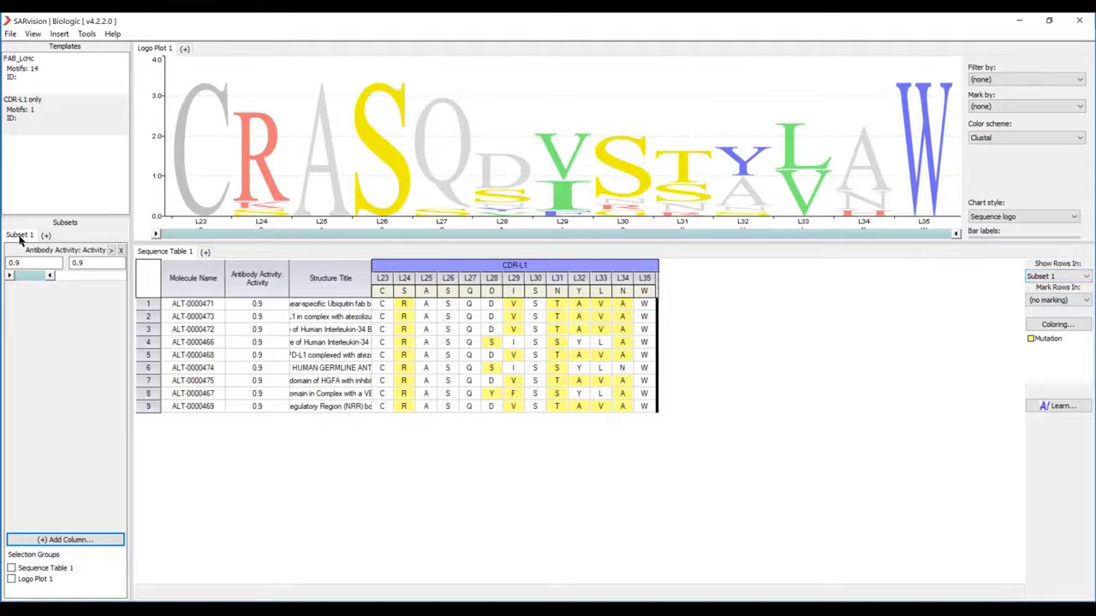
{"action": "left_click_drag", "start_coordinate": [50, 275], "coordinate": [74, 280]}
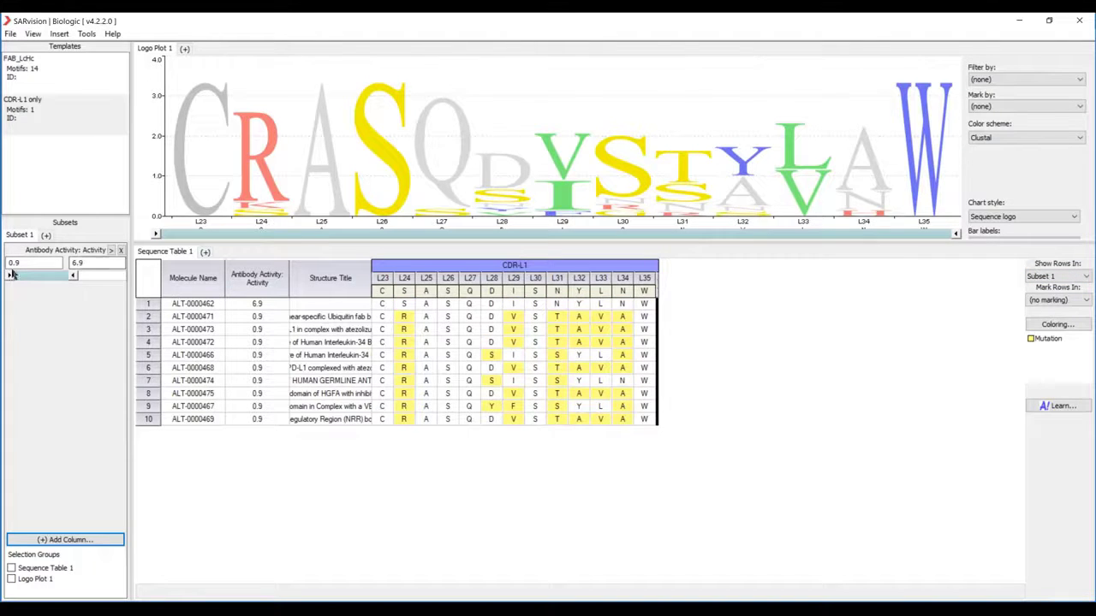
- Filter Logo Plot 1 by Subset 1 and reduce the subset's upper activity limit to 0.9
{"action": "left_click", "coordinate": [1018, 81]}
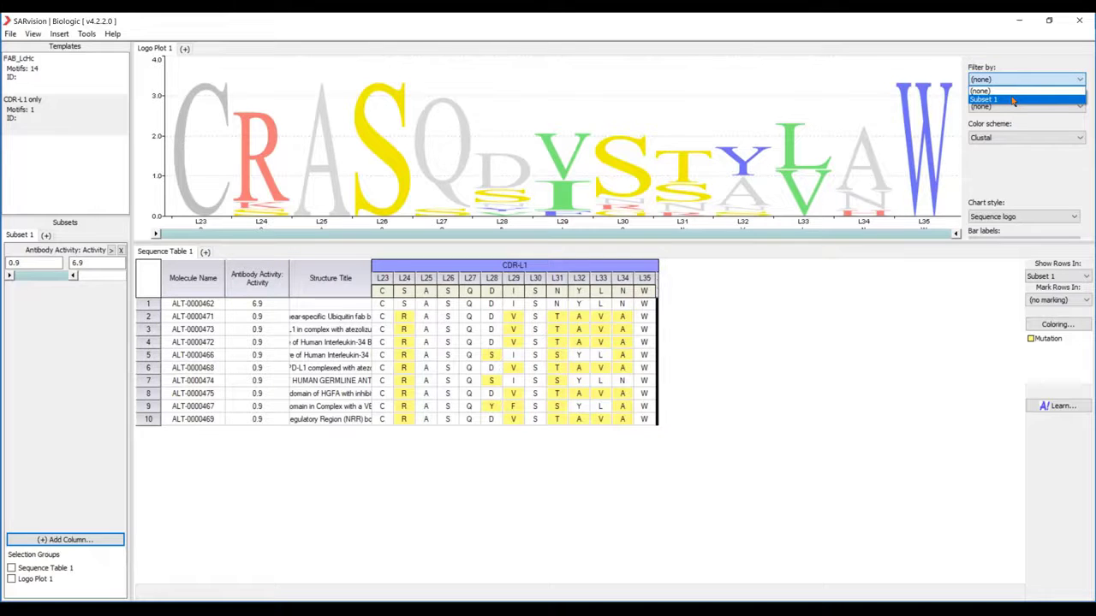
{"action": "left_click", "coordinate": [1013, 100]}
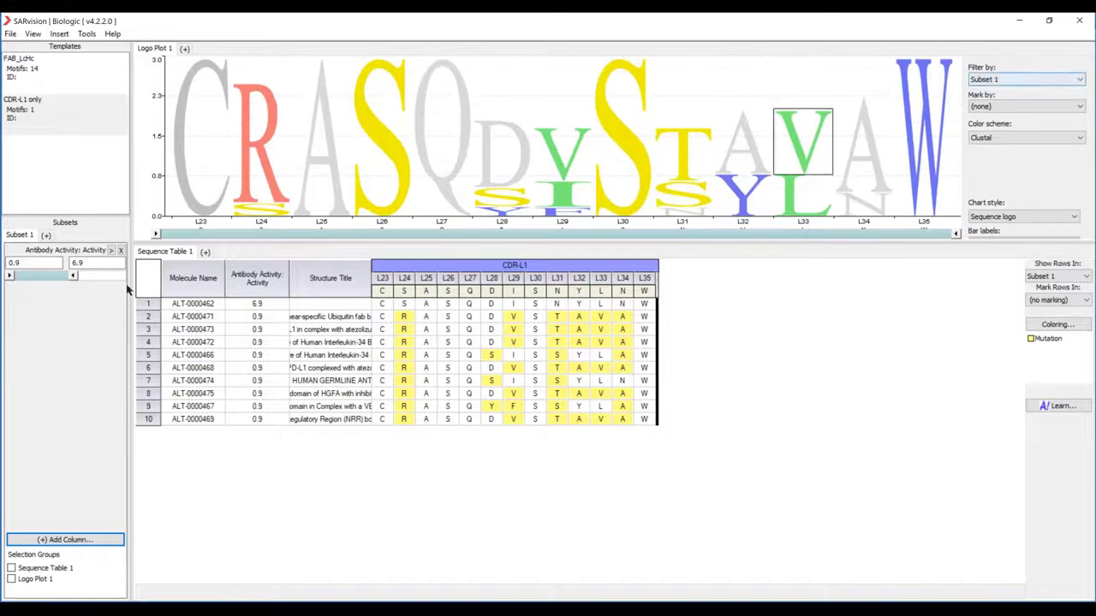
{"action": "left_click_drag", "start_coordinate": [70, 275], "coordinate": [19, 275]}
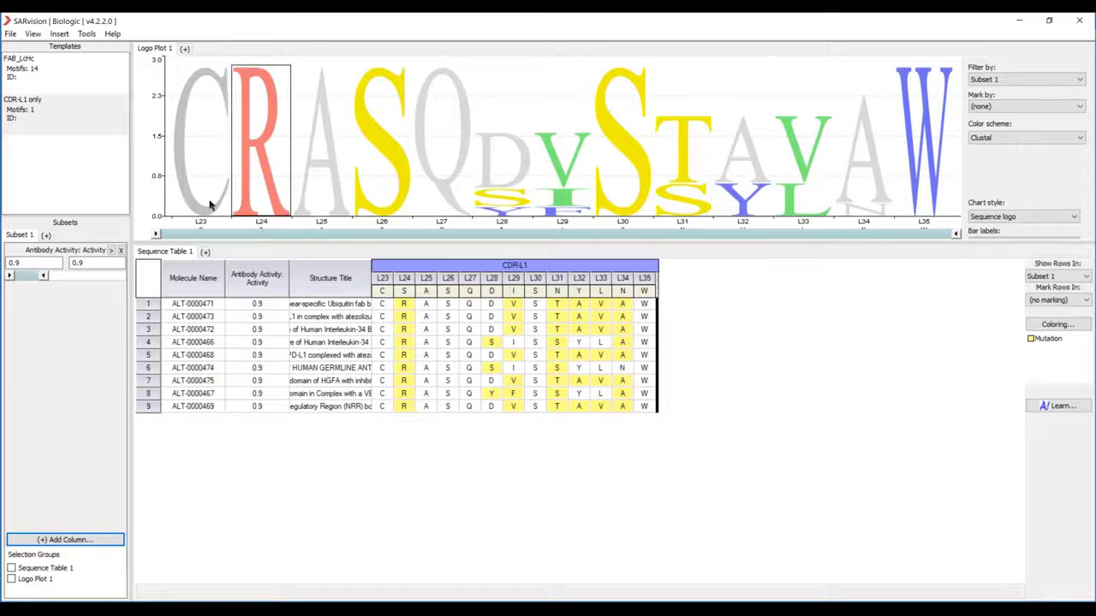
{"action": "left_click", "coordinate": [184, 49]}
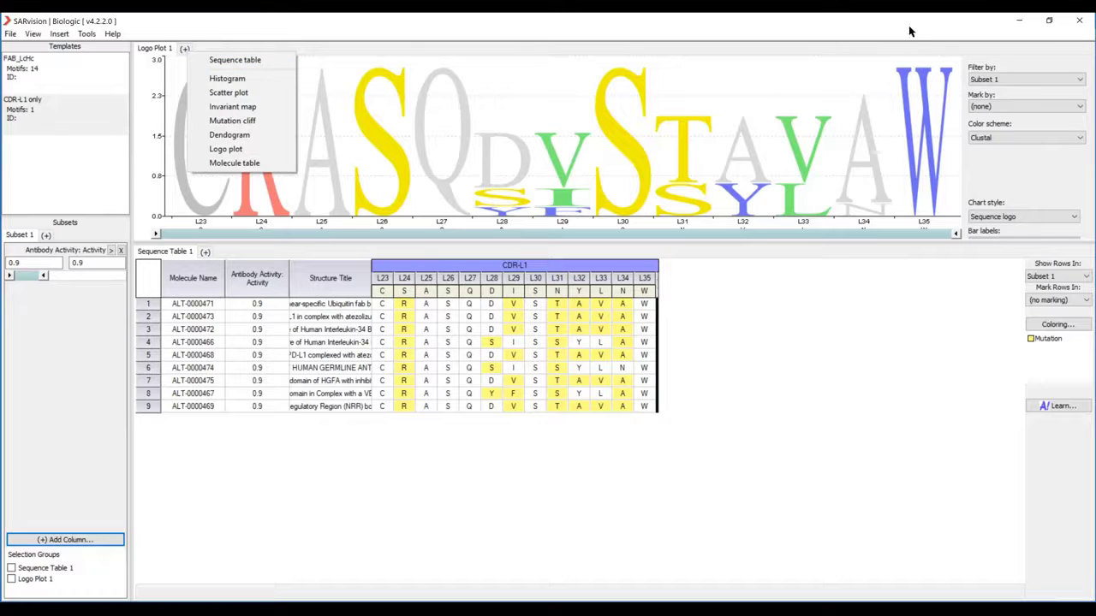
{"action": "left_click", "coordinate": [1079, 34]}
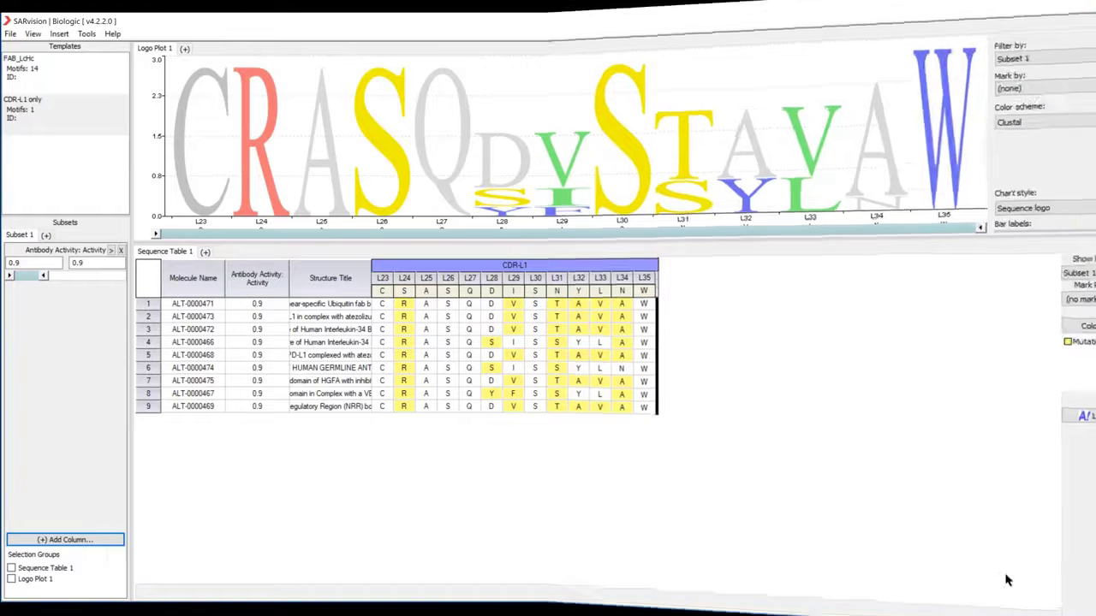